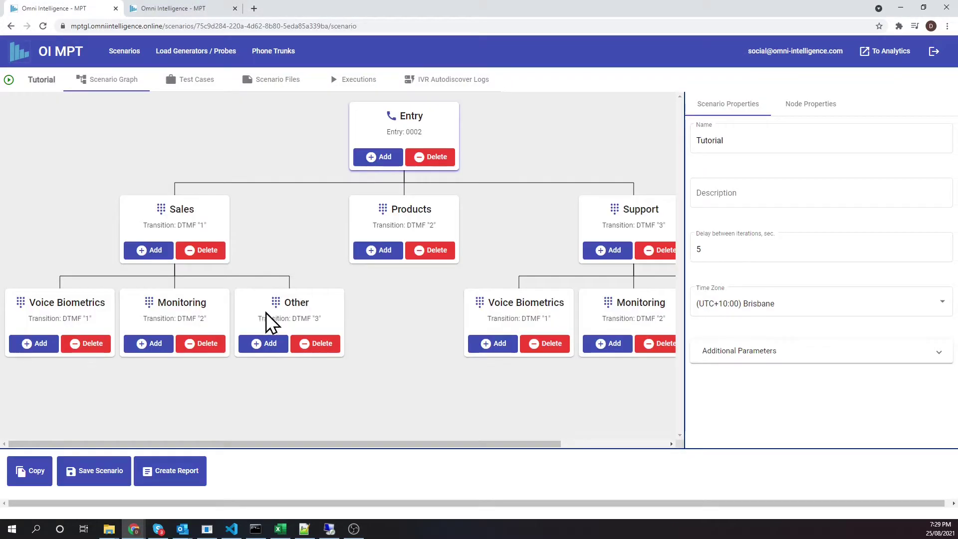
- Select the Voice Biometrics node, then the Support Monitoring node that uses Menu 3-2.wav
mouse_move(271, 444)
mouse_down()
mouse_move(369, 444)
mouse_move(266, 443)
mouse_up()
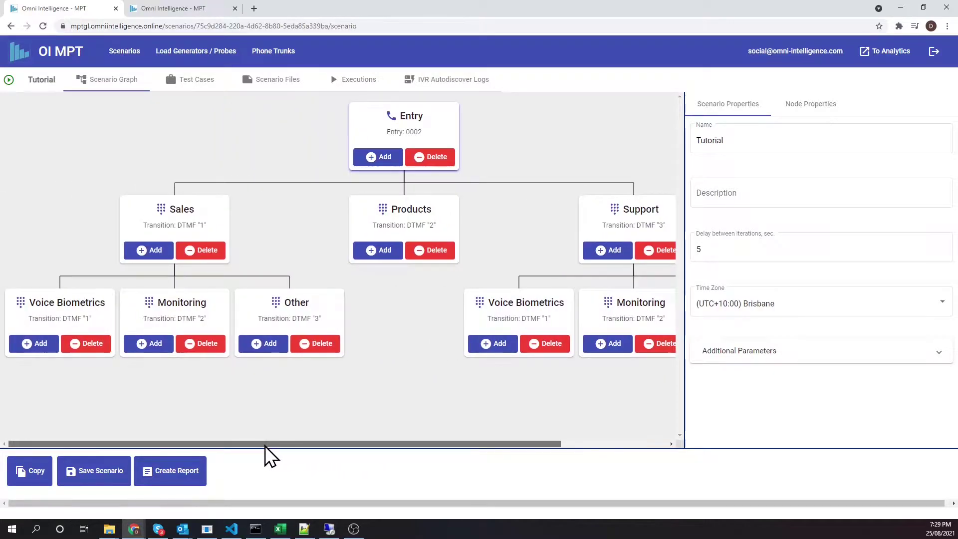
click(87, 322)
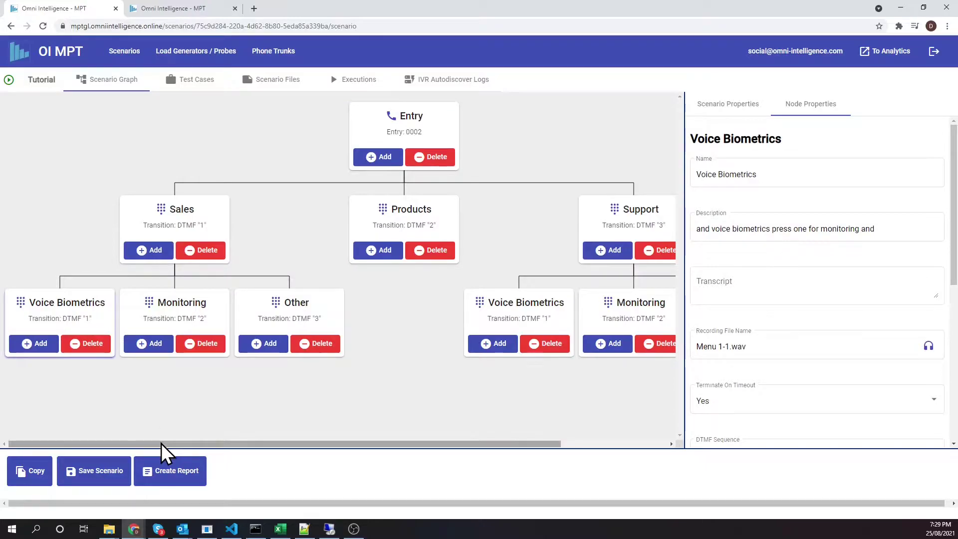
drag(161, 443, 297, 454)
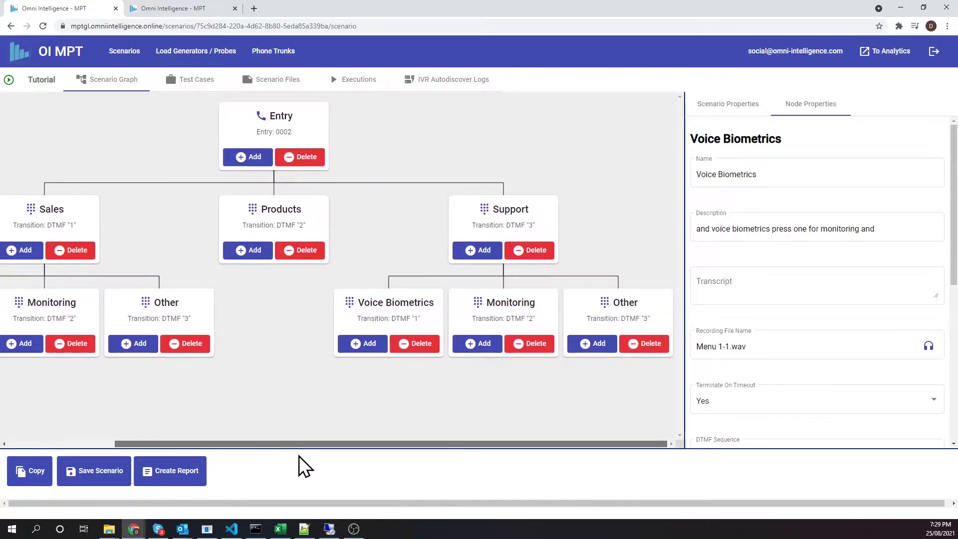
click(491, 318)
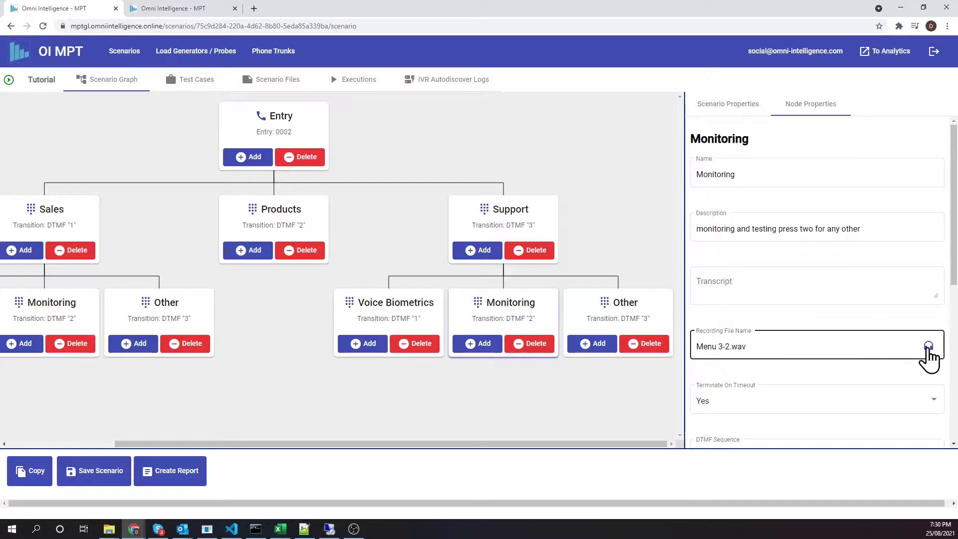
- Play and pause Menu 3-2.wav, then review Monitoring's DTMF Sequence 2 and 120-second timeout
click(929, 346)
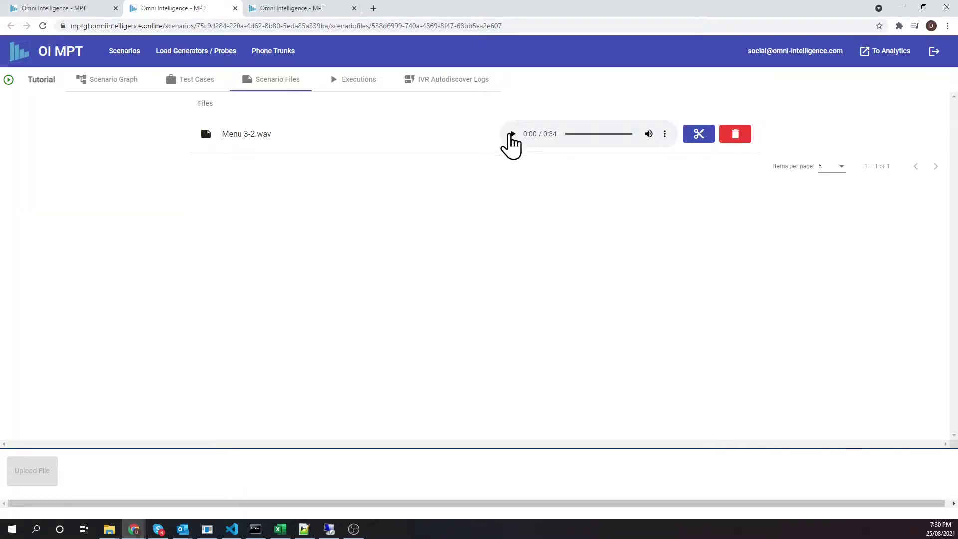
click(514, 134)
click(514, 135)
click(61, 12)
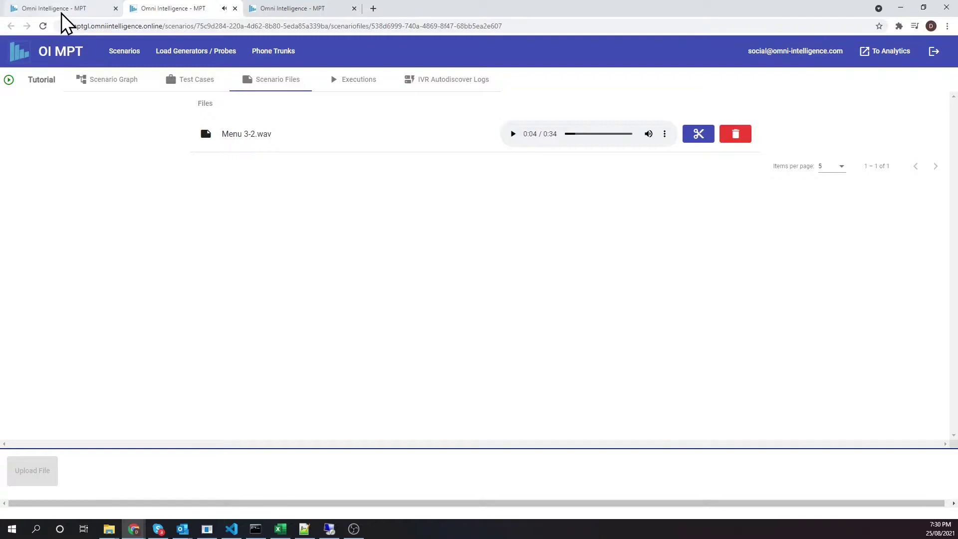
scroll(798, 331, down, 3)
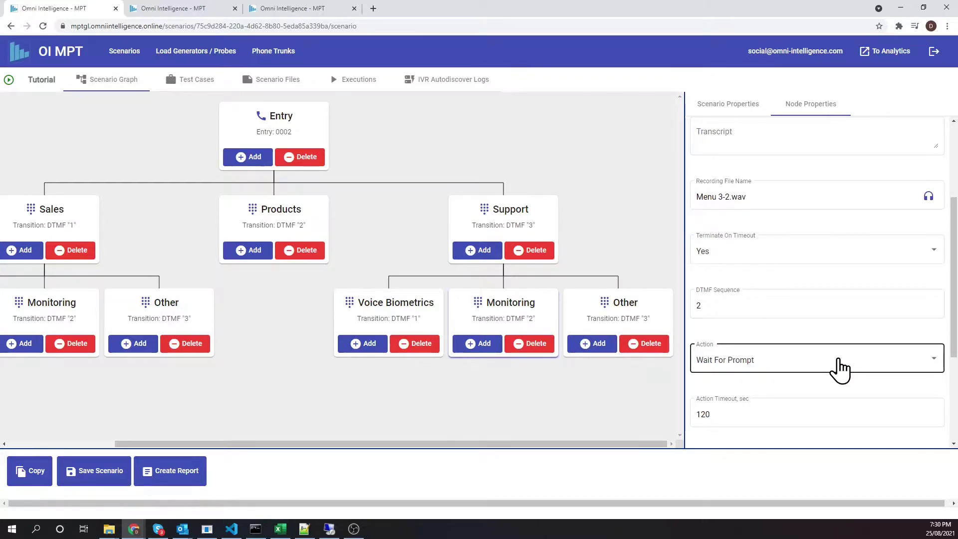
- Create test cases ending at the Support Monitoring step and at the Voice Biometrics step
right_click(547, 316)
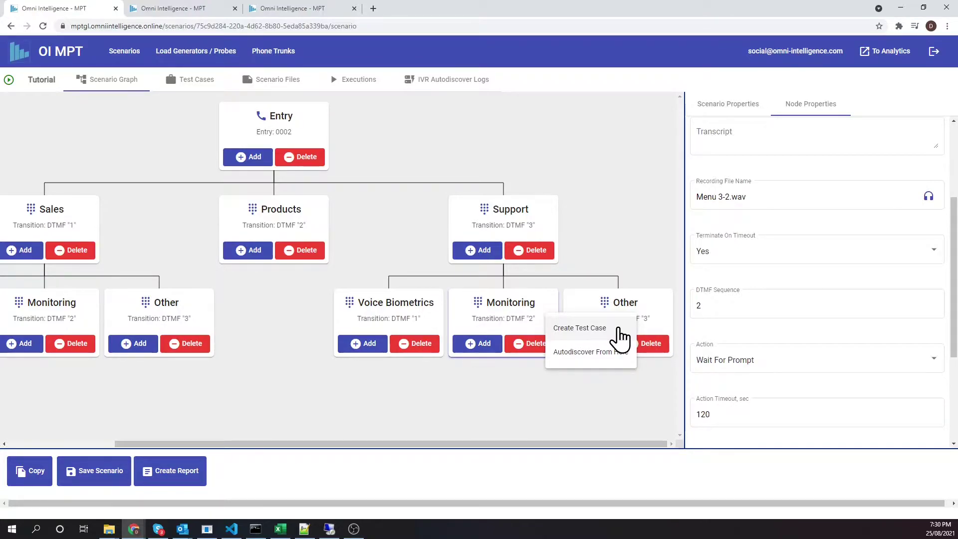
click(618, 329)
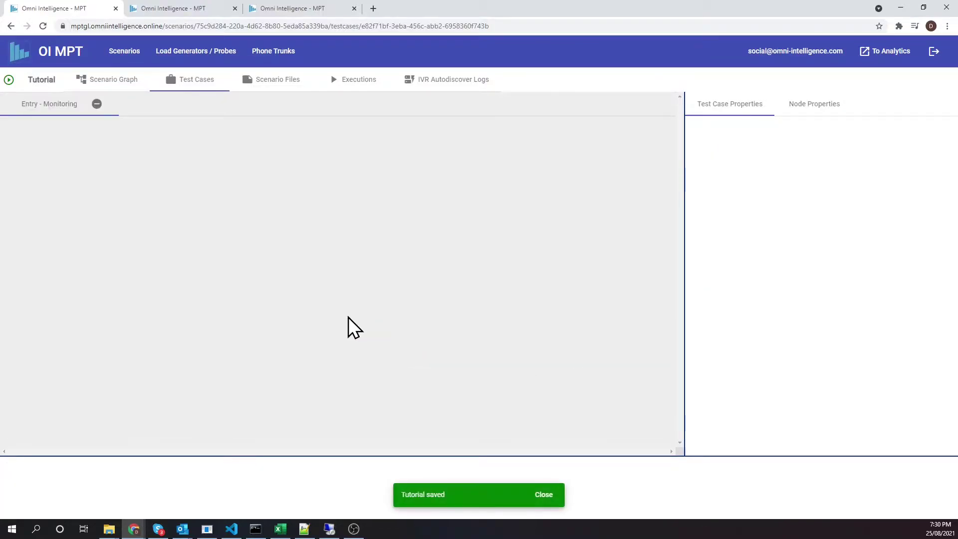
click(118, 82)
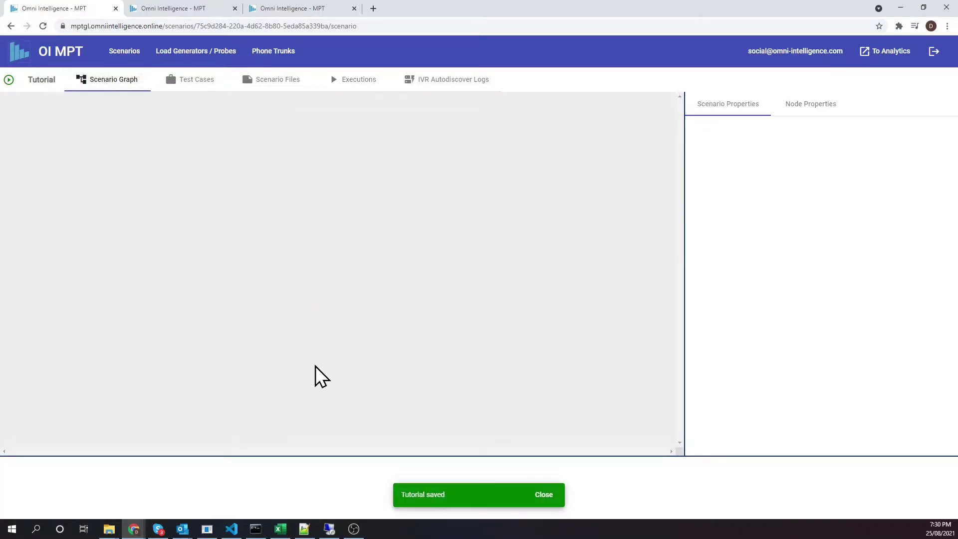
right_click(88, 323)
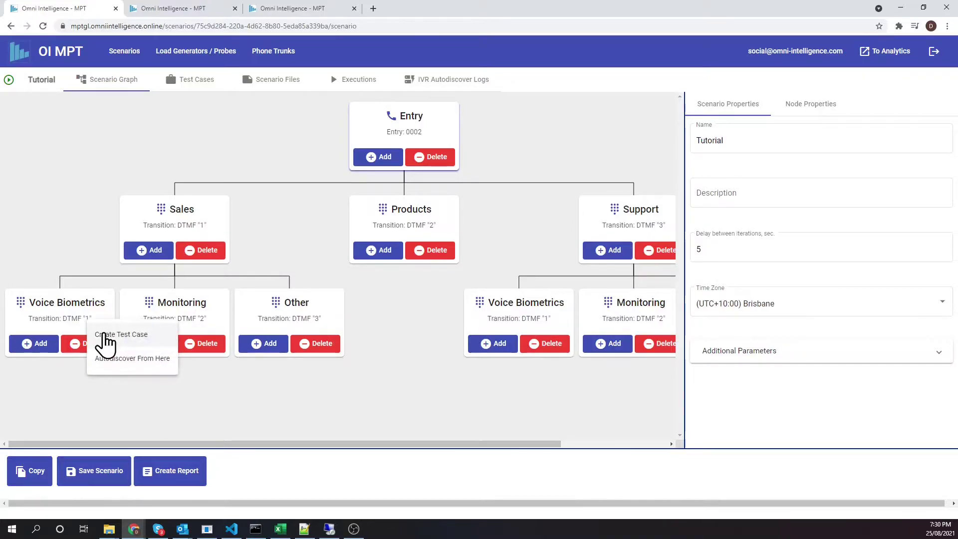
click(105, 334)
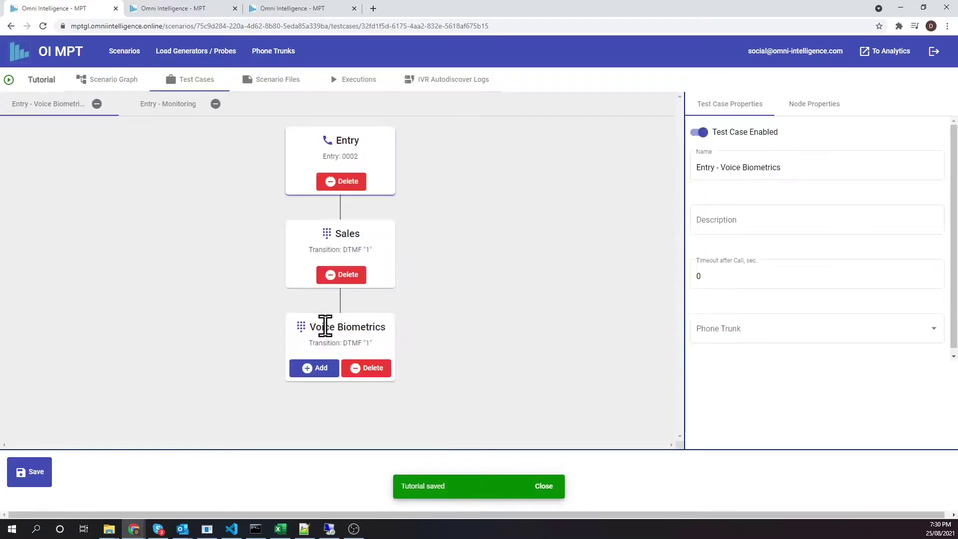
- Set the Entry - Voice Biometrics test case's phone trunk to Lab and save it
click(344, 346)
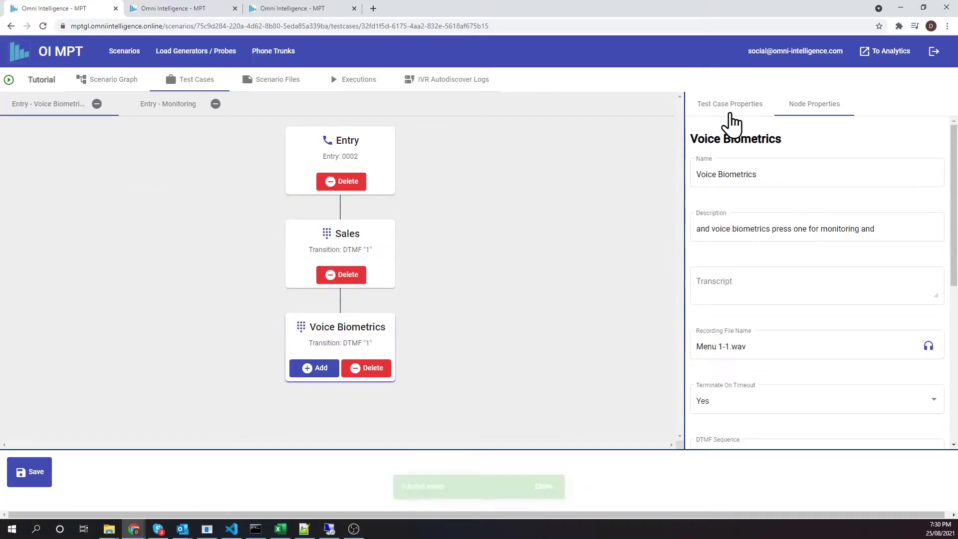
click(730, 116)
click(786, 331)
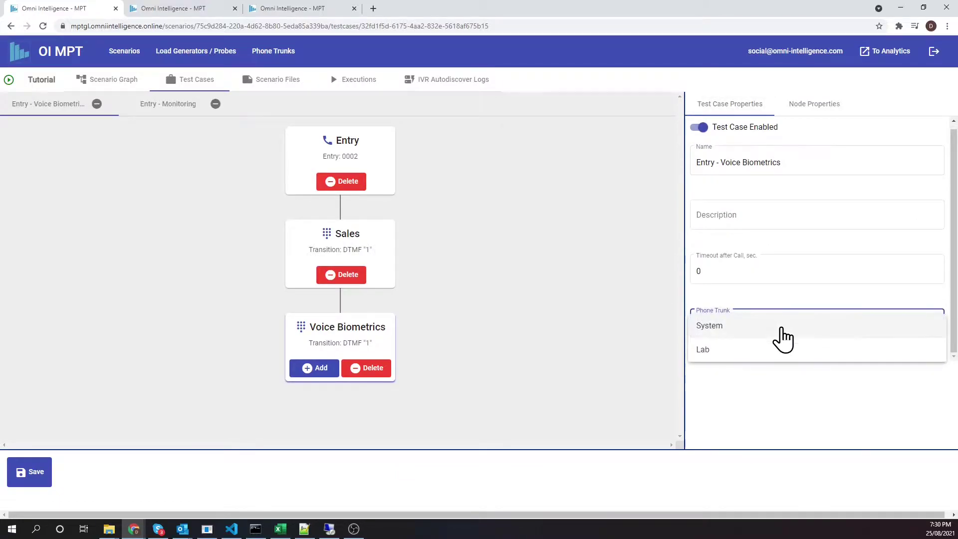
click(735, 350)
click(48, 476)
- Set the Entry - Monitoring test case's phone trunk to Lab and save it
click(162, 102)
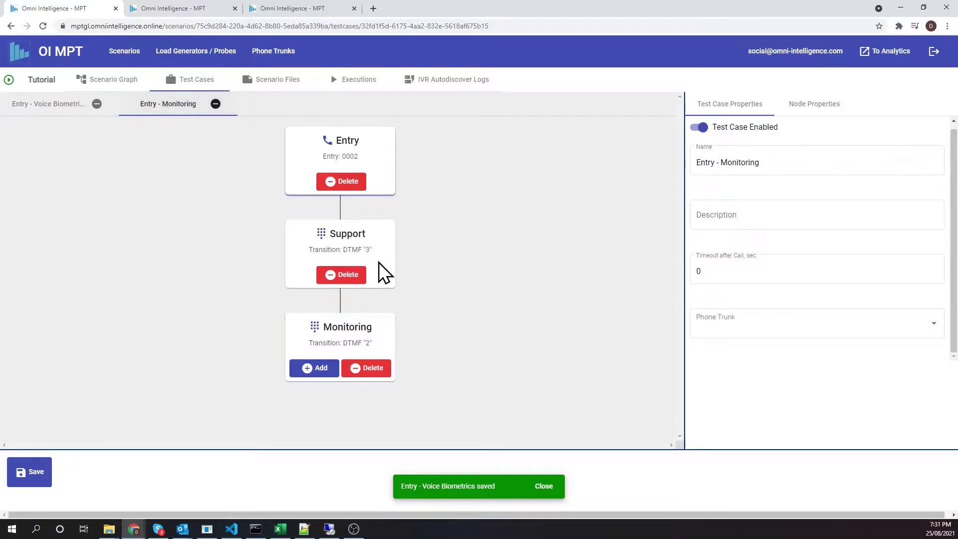
click(700, 331)
click(706, 352)
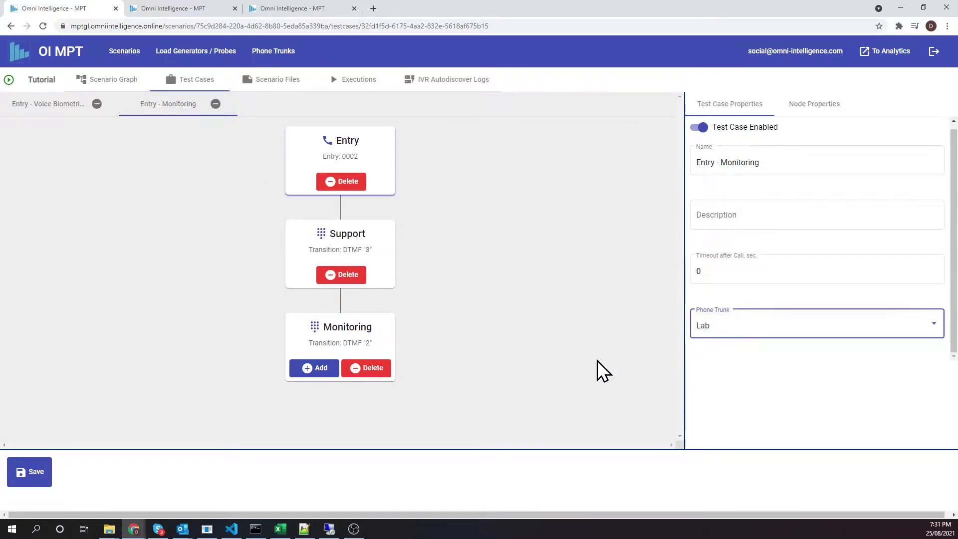
click(39, 478)
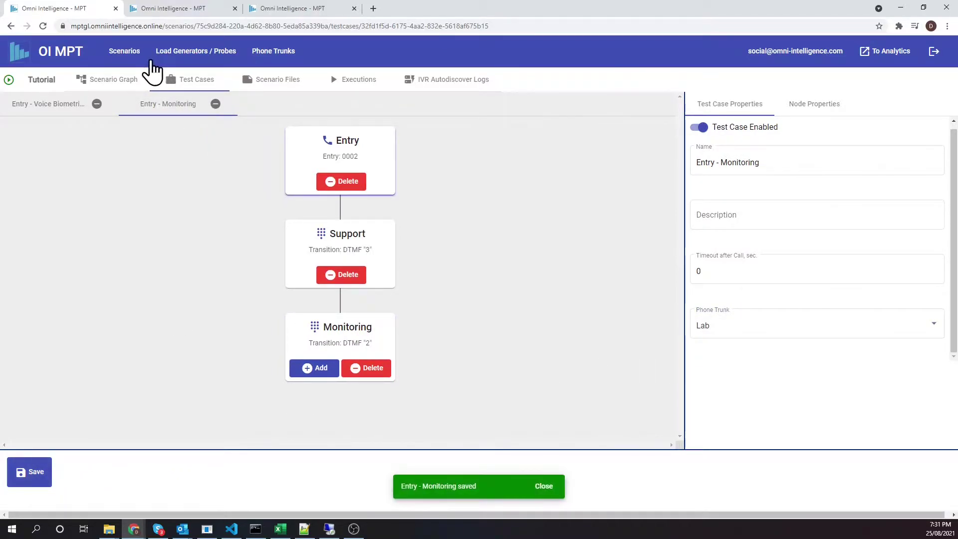
click(110, 82)
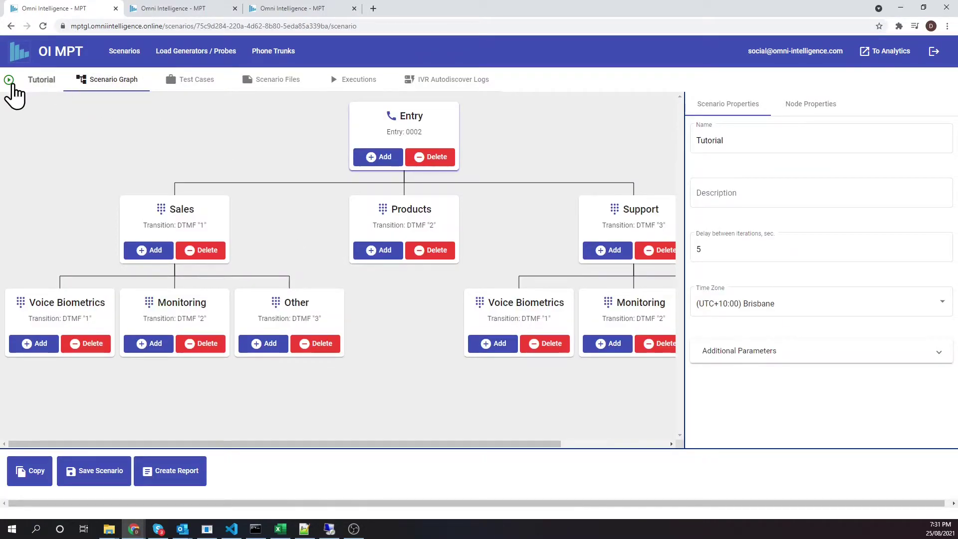
- Run Tutorial in Debug mode with Lab Call Generator as load generator, then list its executions
click(9, 81)
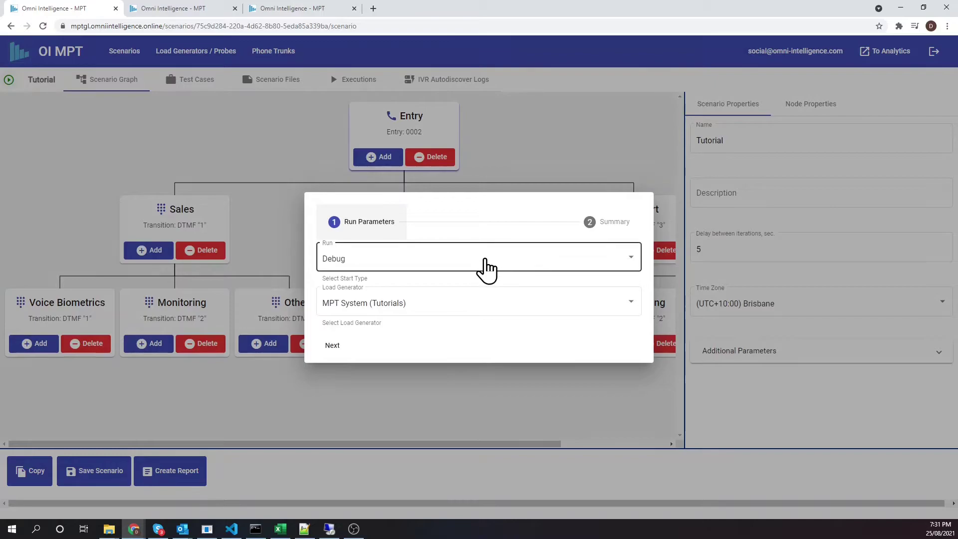
click(452, 304)
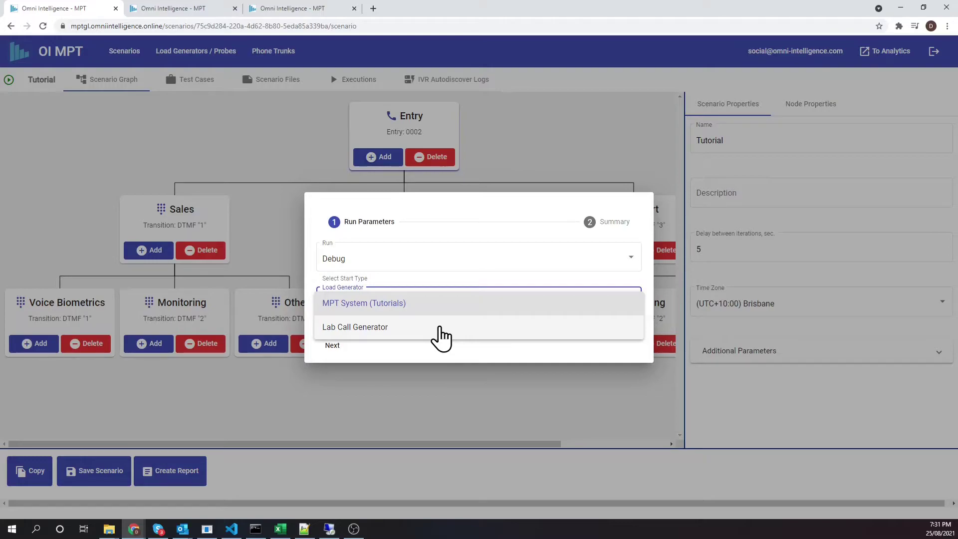
click(442, 336)
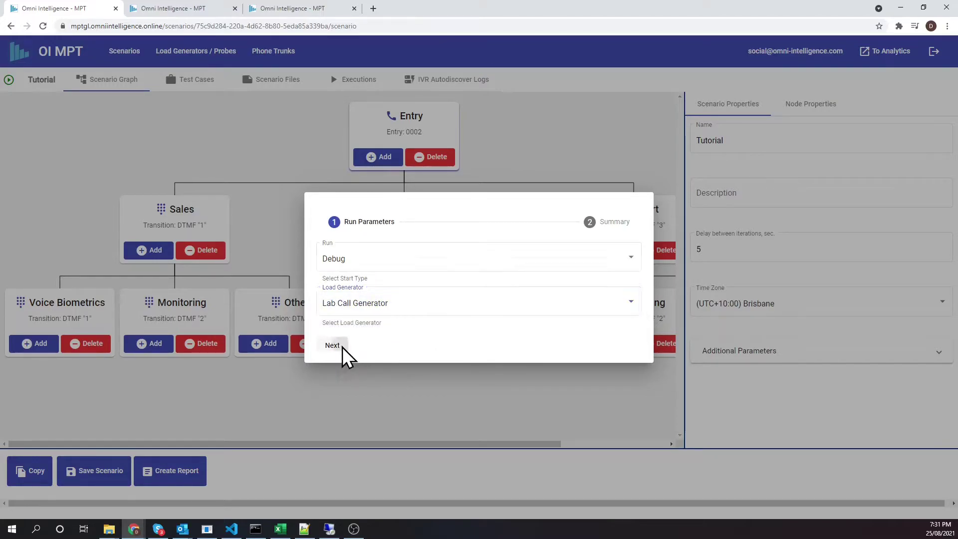
click(333, 345)
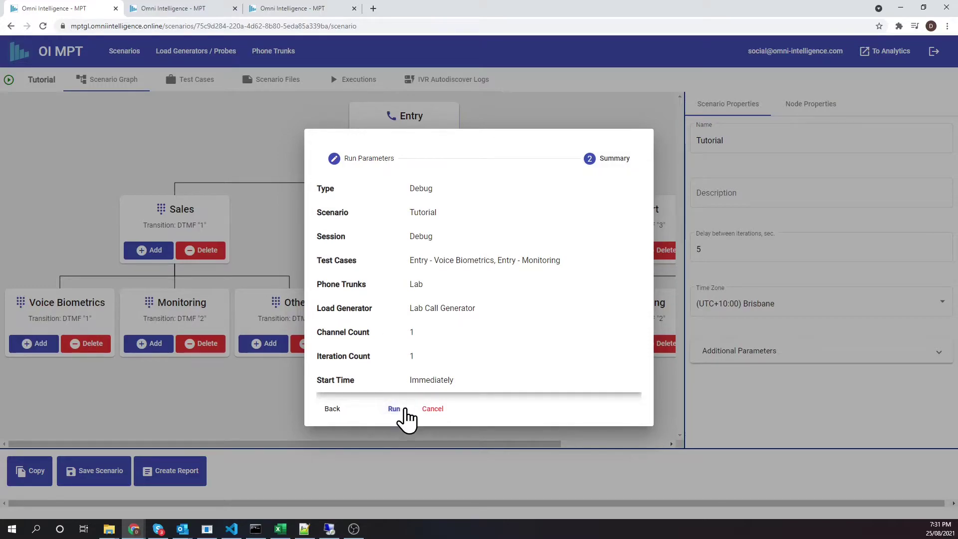
click(394, 409)
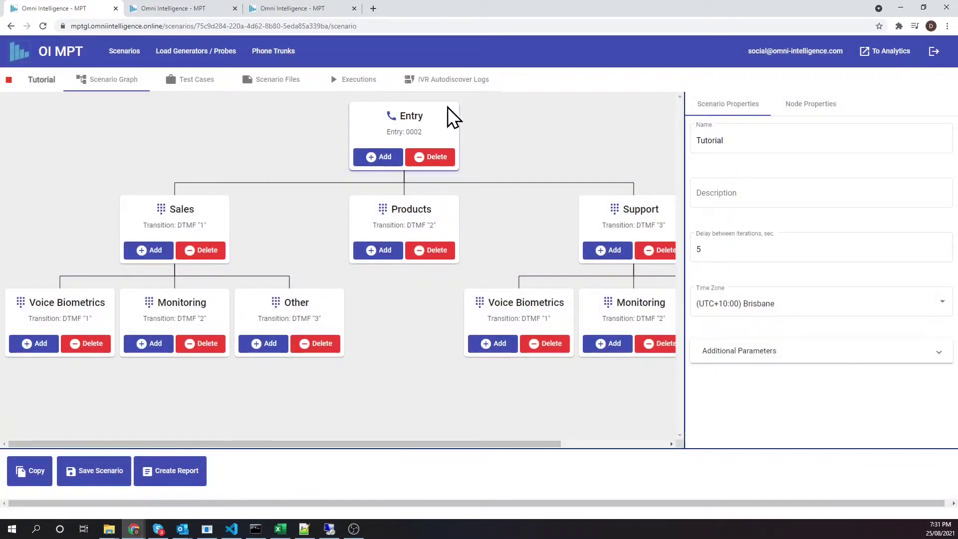
click(358, 85)
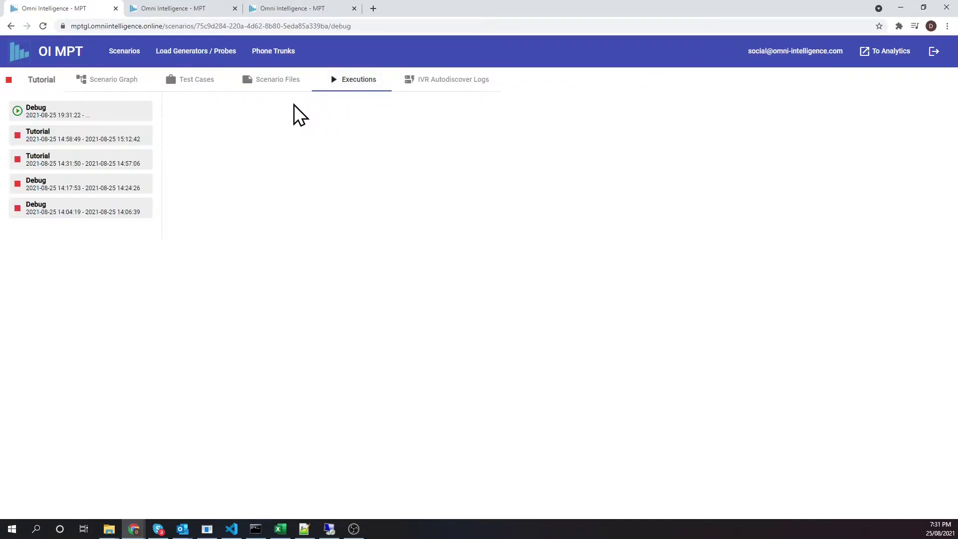
- Open the running Debug execution's log and highlight its MakeCall and hang-up time entries
click(103, 118)
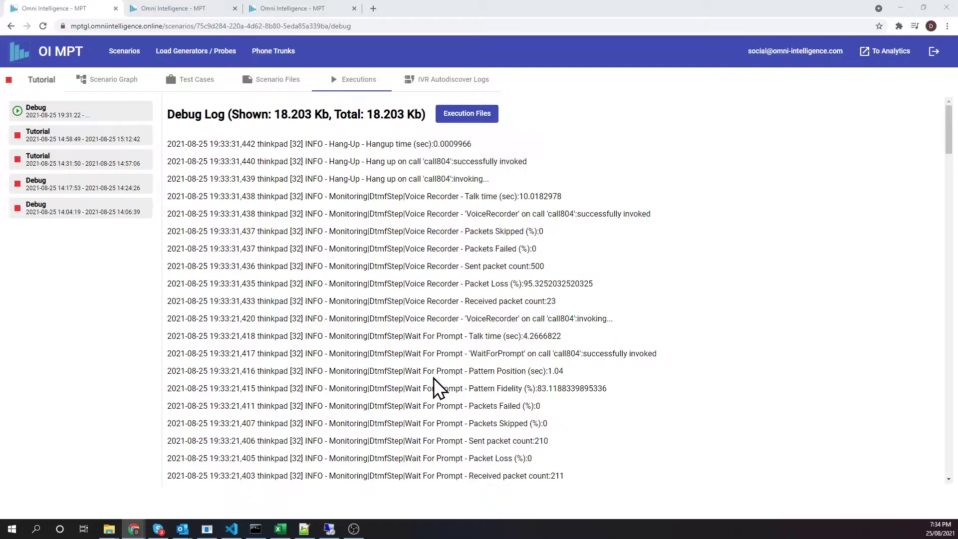
scroll(481, 369, down, 20)
scroll(481, 380, down, 15)
drag(432, 376, 504, 377)
scroll(505, 386, up, 10)
scroll(508, 395, up, 10)
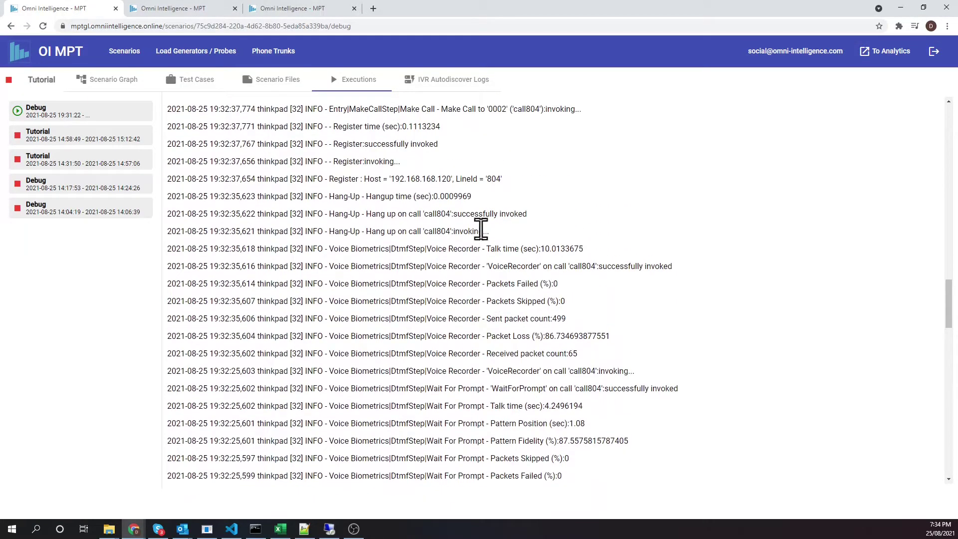
drag(368, 198, 438, 197)
scroll(431, 224, up, 5)
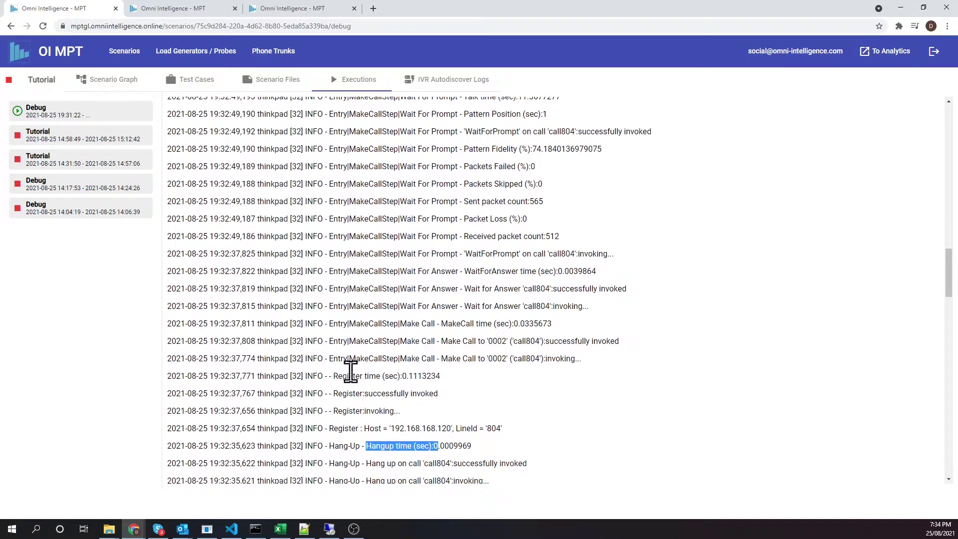
drag(425, 342, 496, 342)
scroll(495, 342, up, 5)
scroll(495, 343, up, 15)
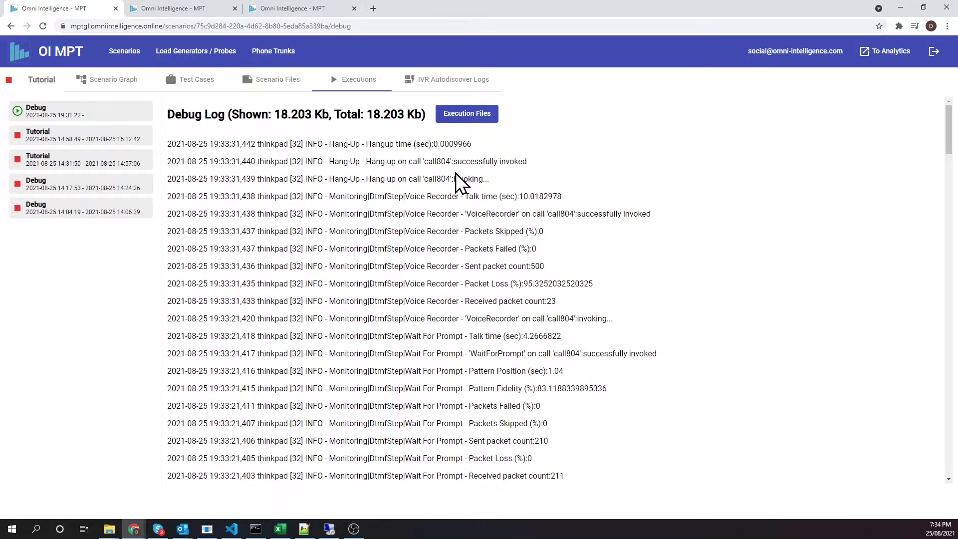
drag(372, 145, 445, 145)
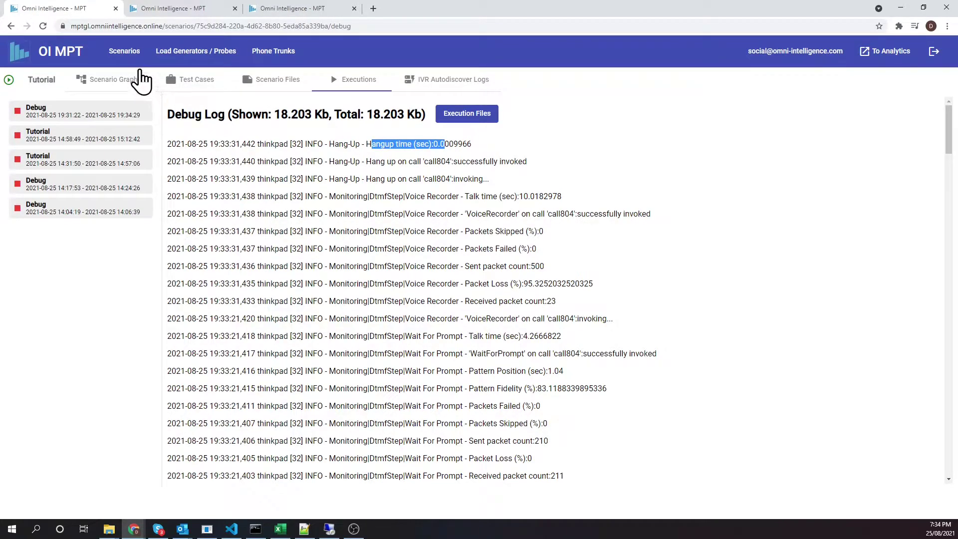
- Start a Monitoring run of Tutorial on the Lab Call Generator with a new session
click(126, 53)
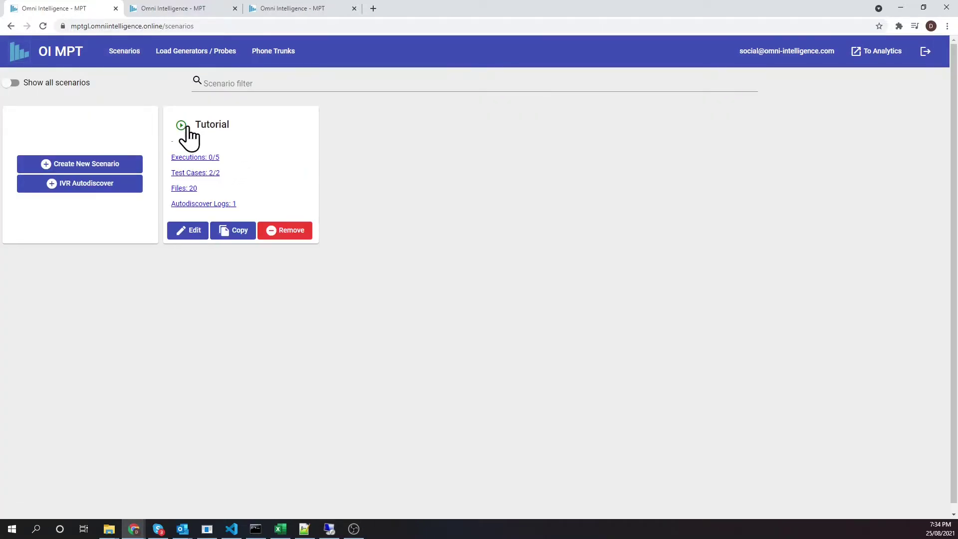
click(181, 128)
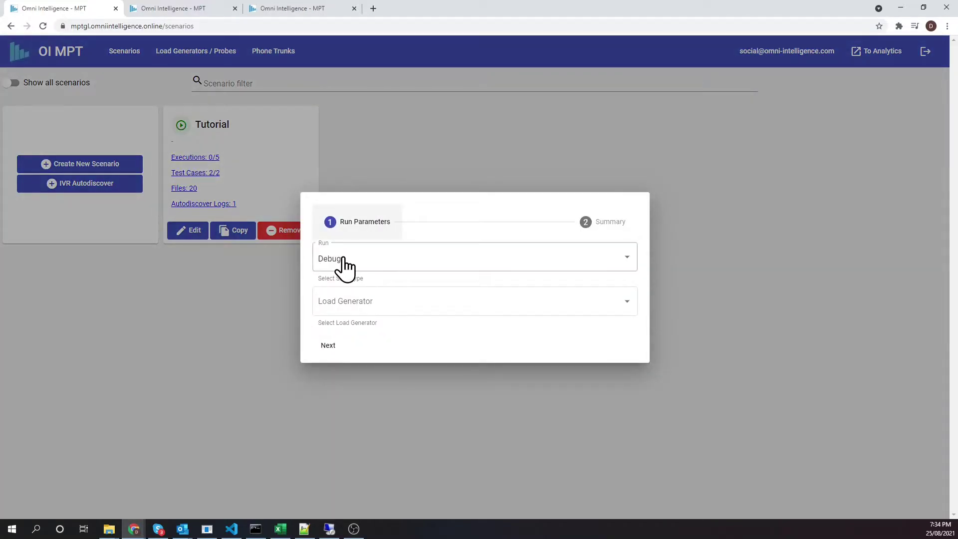
click(392, 261)
click(361, 307)
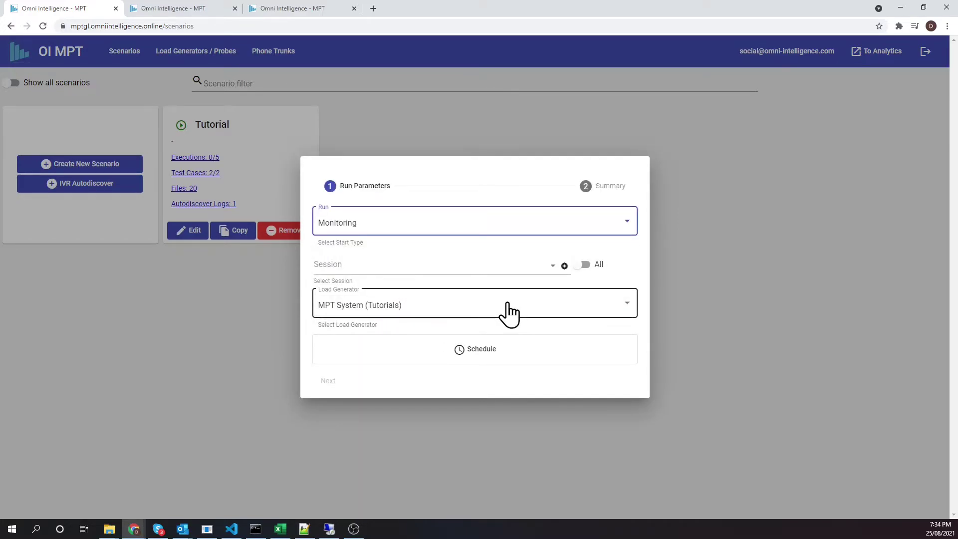
click(581, 303)
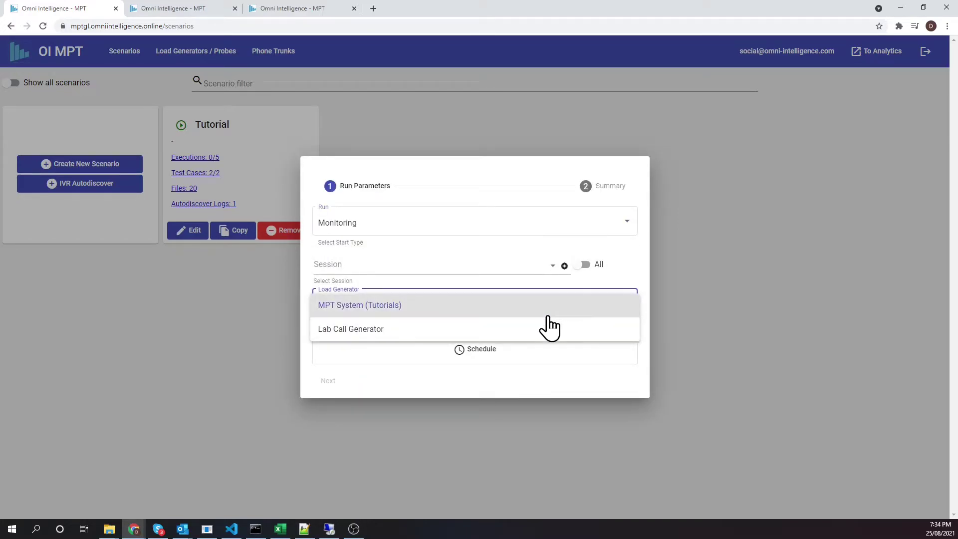
click(473, 330)
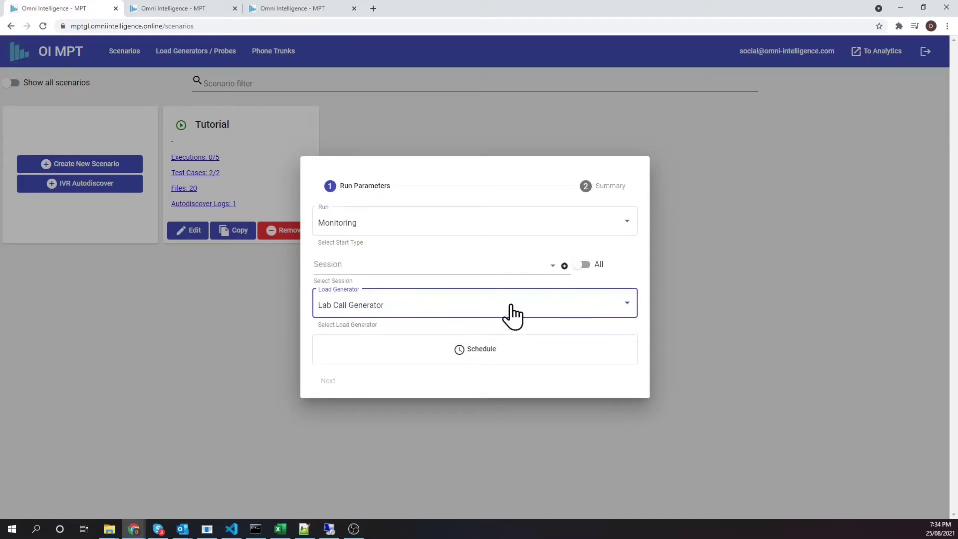
click(565, 265)
- Schedule the run from 7:34 to 8:34 PM with unlimited iterations
click(488, 373)
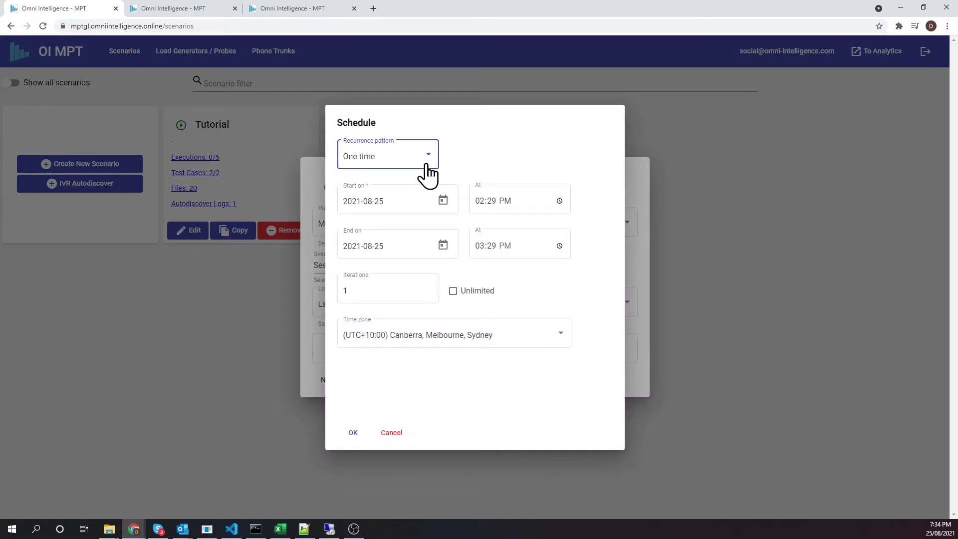
click(477, 203)
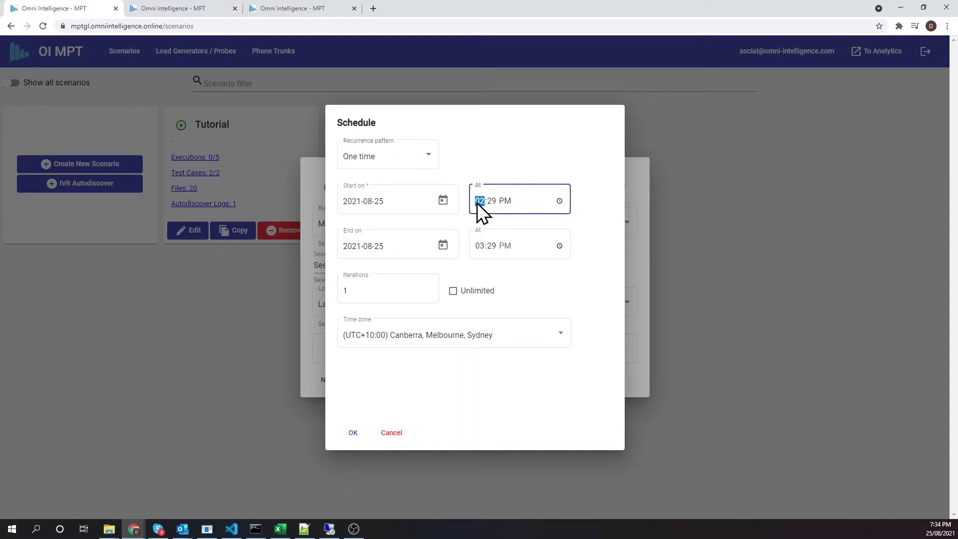
text(7:)
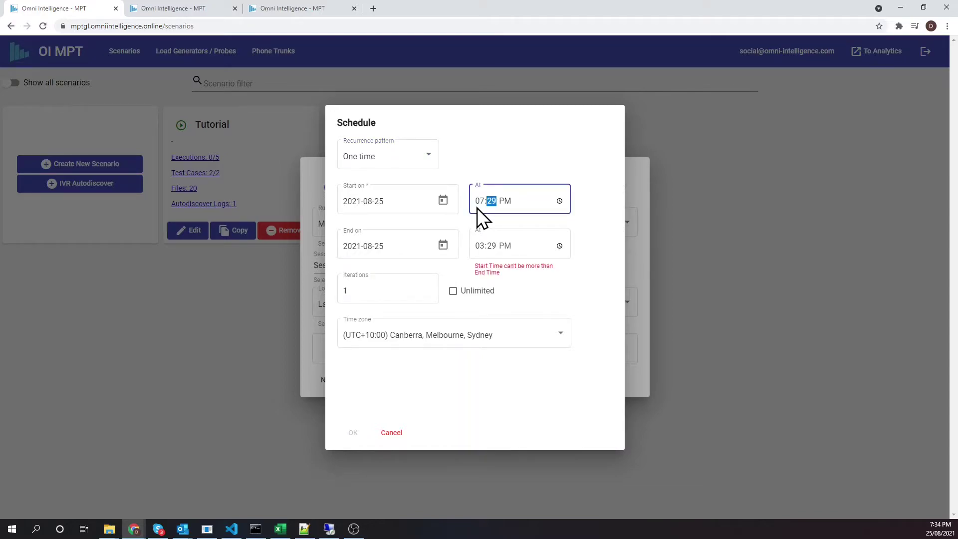
text(34)
click(480, 246)
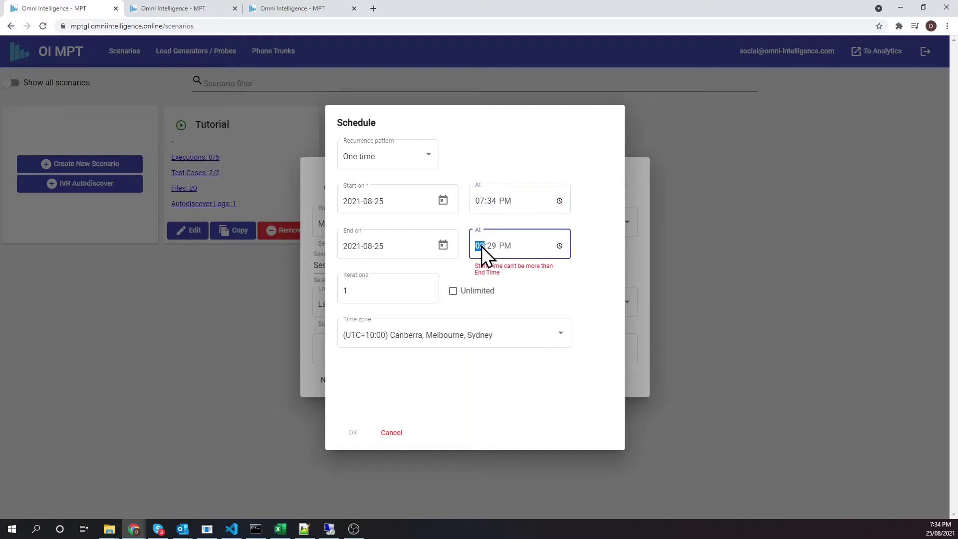
text(0)
click(452, 292)
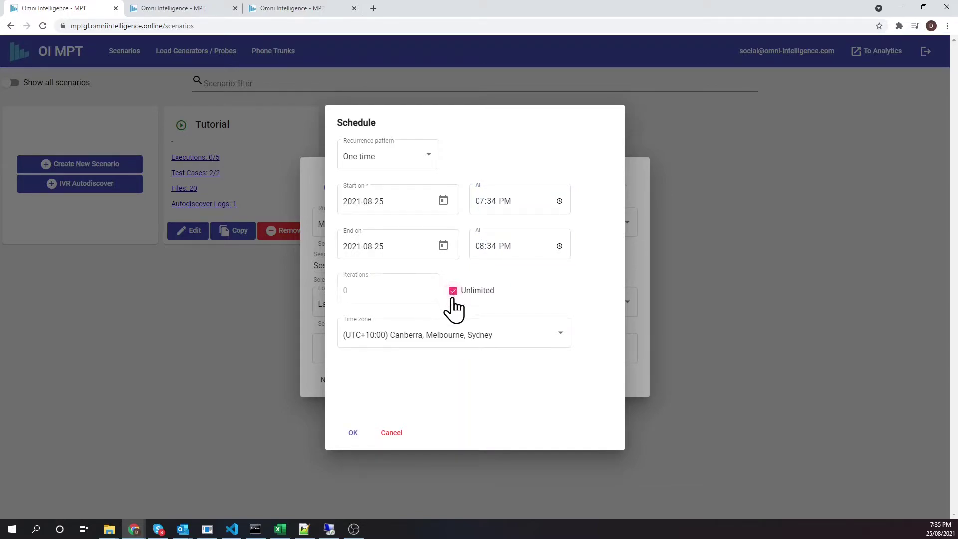
click(353, 434)
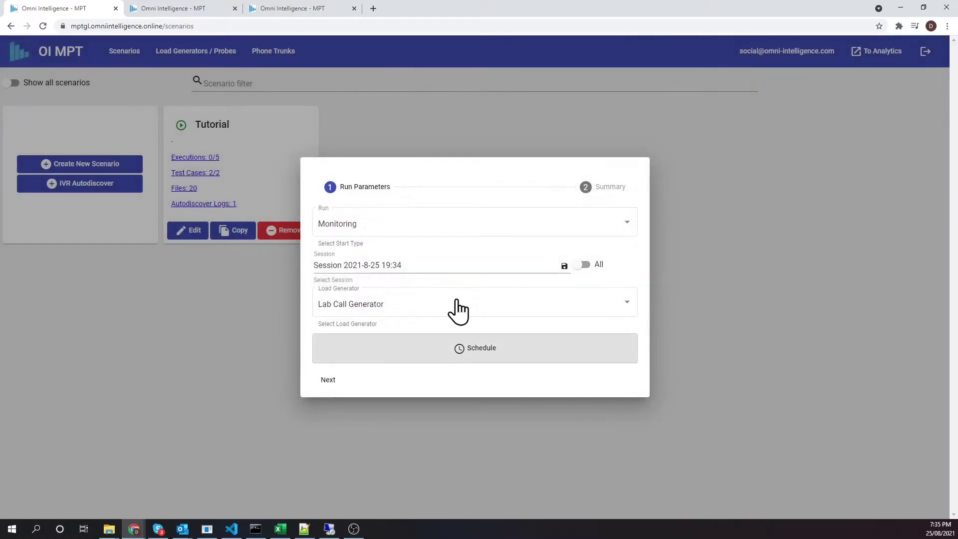
- Name the session 'Tutorial Session', select it, and launch the scheduled run
click(420, 268)
drag(420, 268, 298, 270)
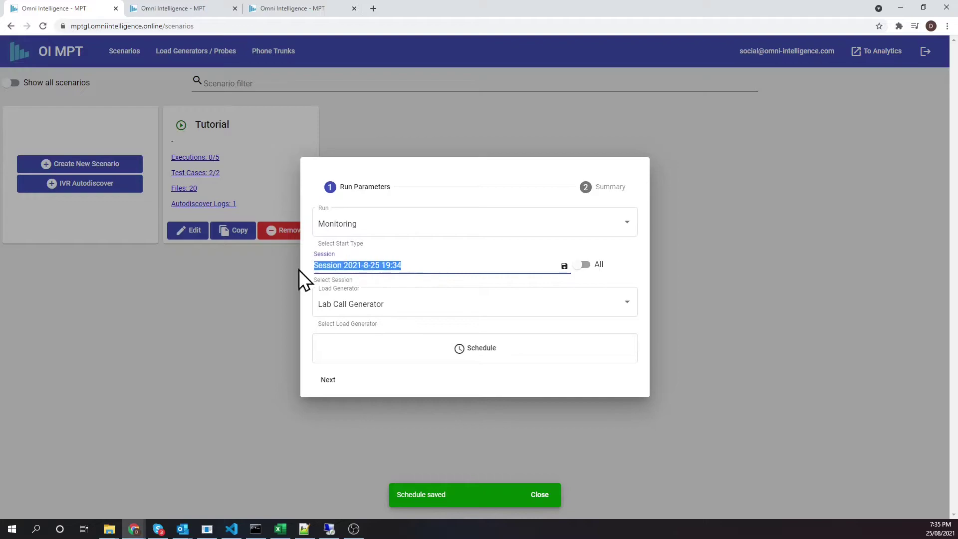
text(Tuto)
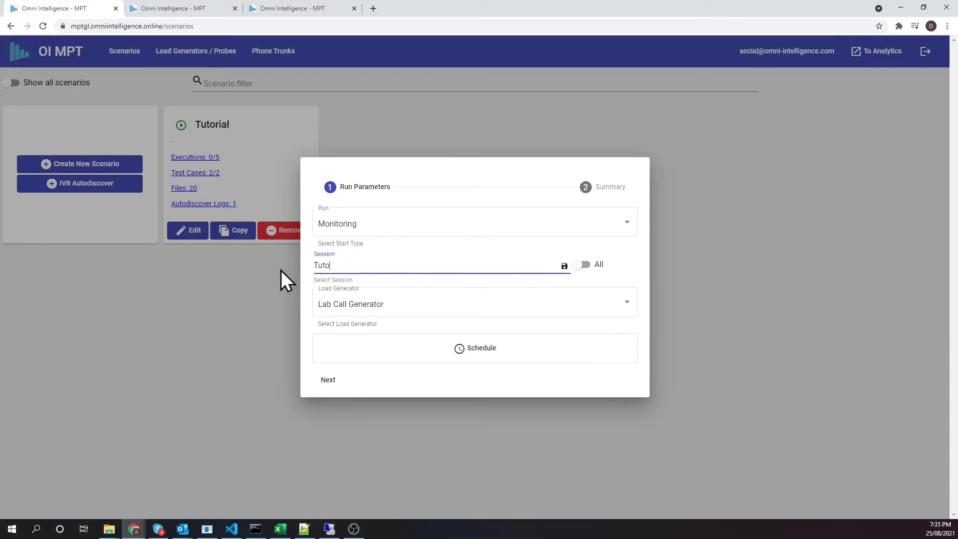
text(rial Session)
click(564, 268)
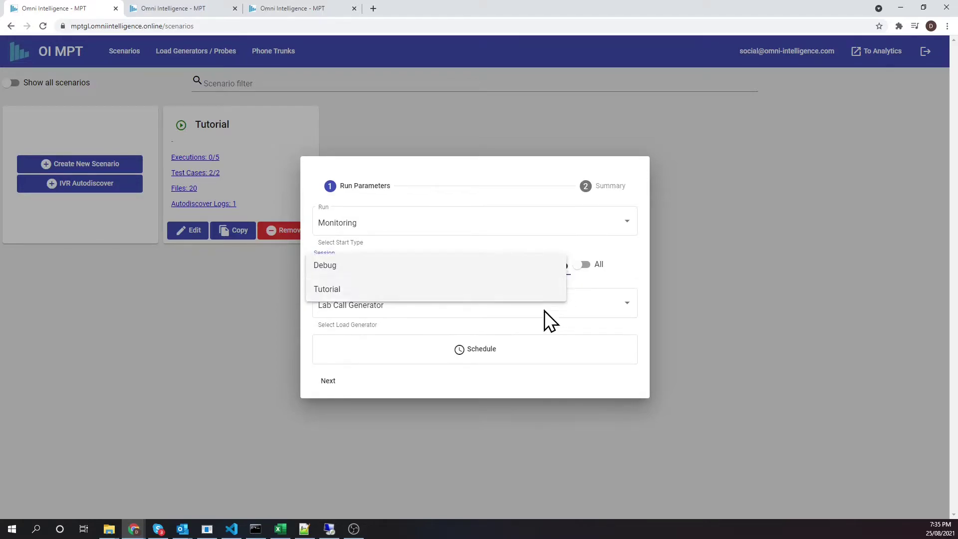
click(419, 315)
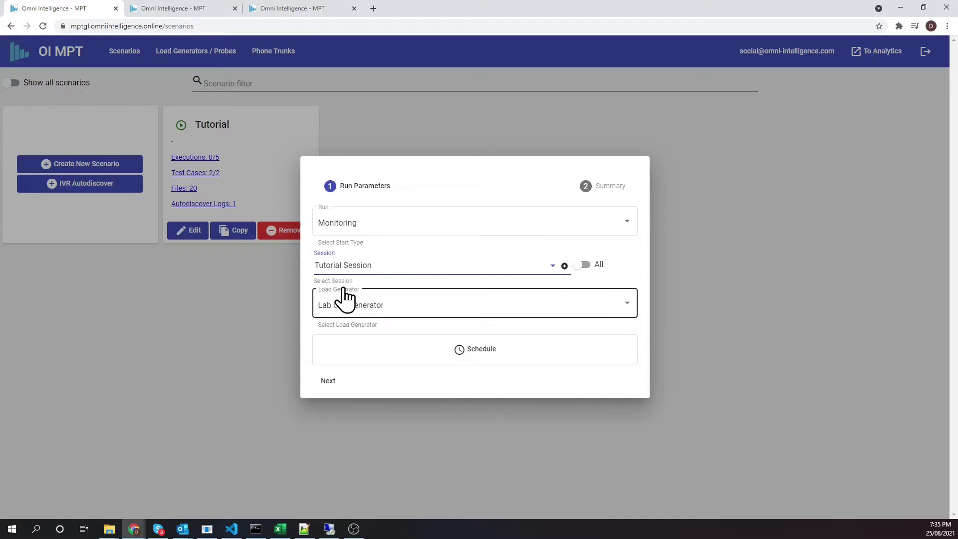
click(328, 381)
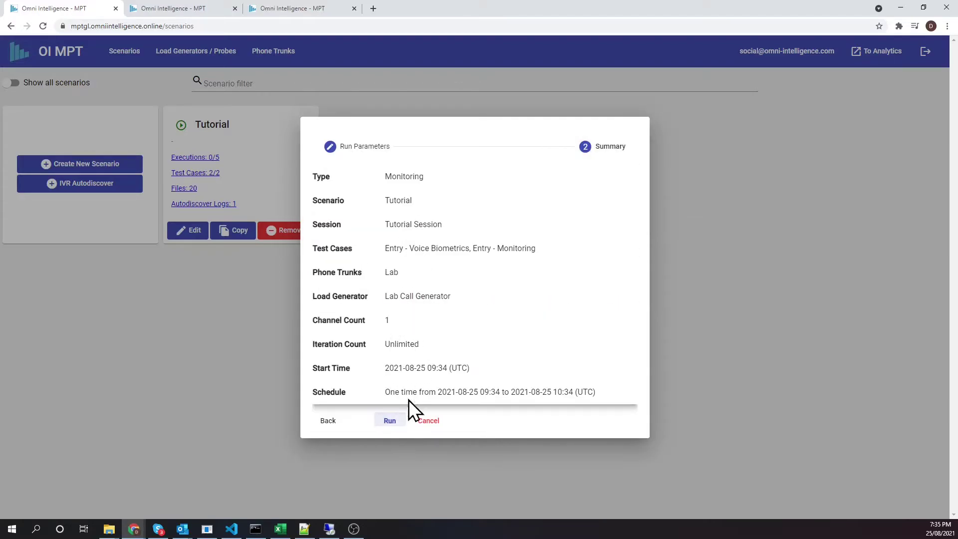
click(392, 422)
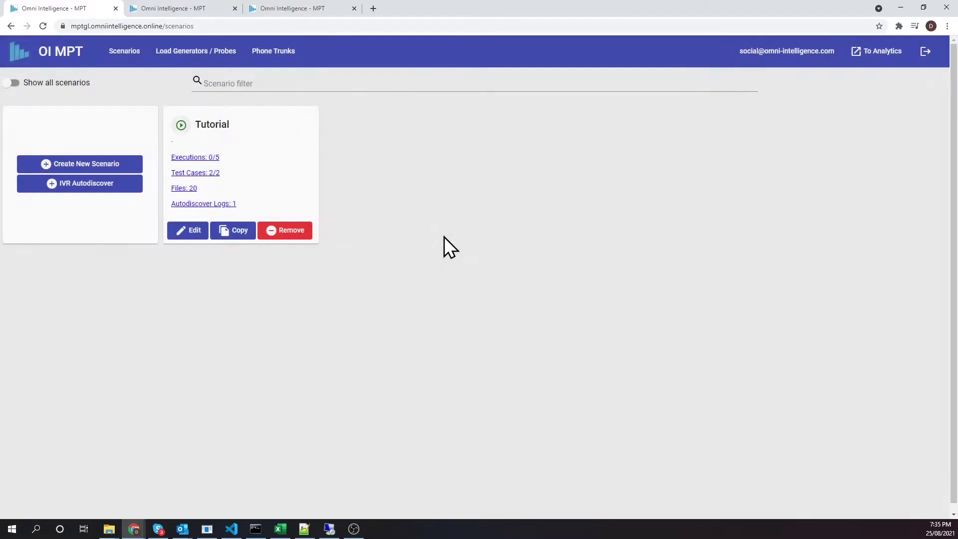
- Show the Tutorial Session execution's debug log from Tutorial's executions, then return to the browser
click(197, 158)
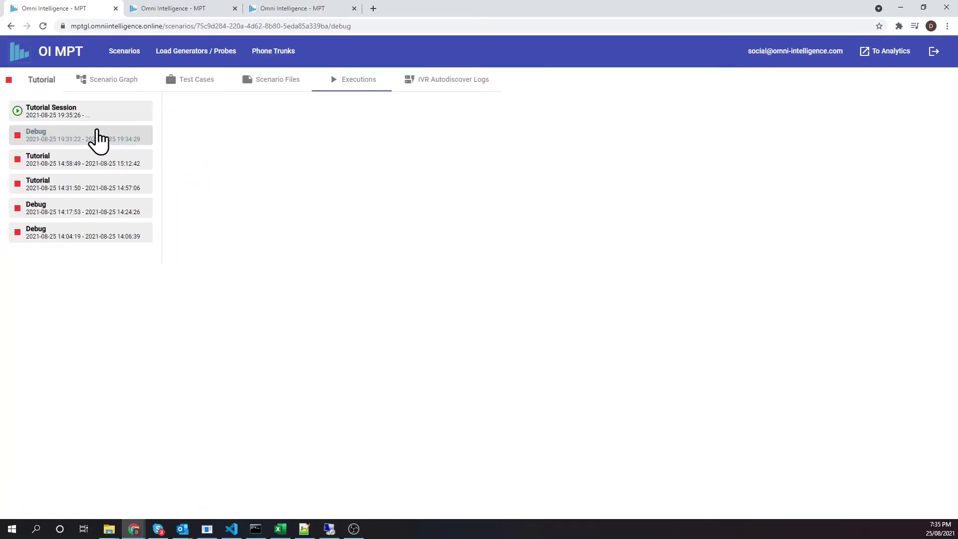
click(94, 117)
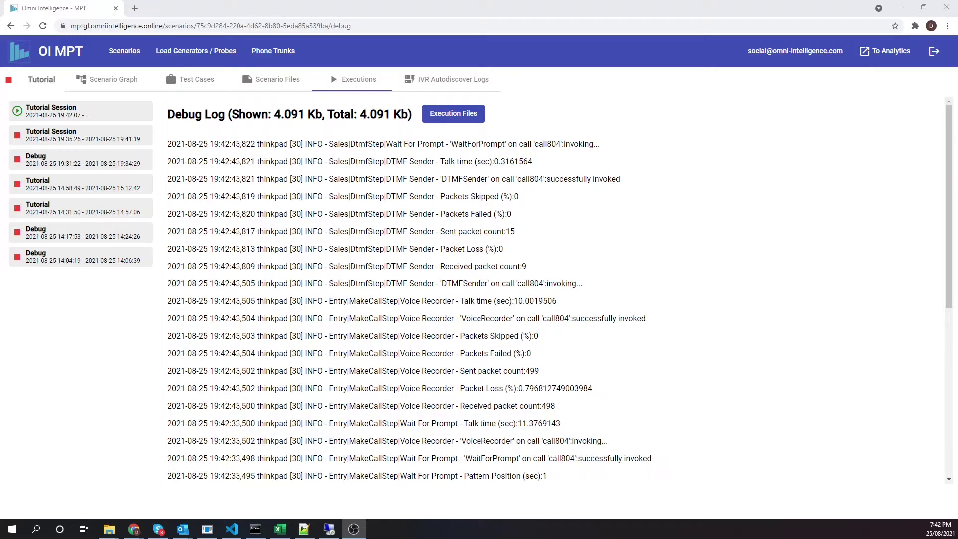
key(alt+Tab)
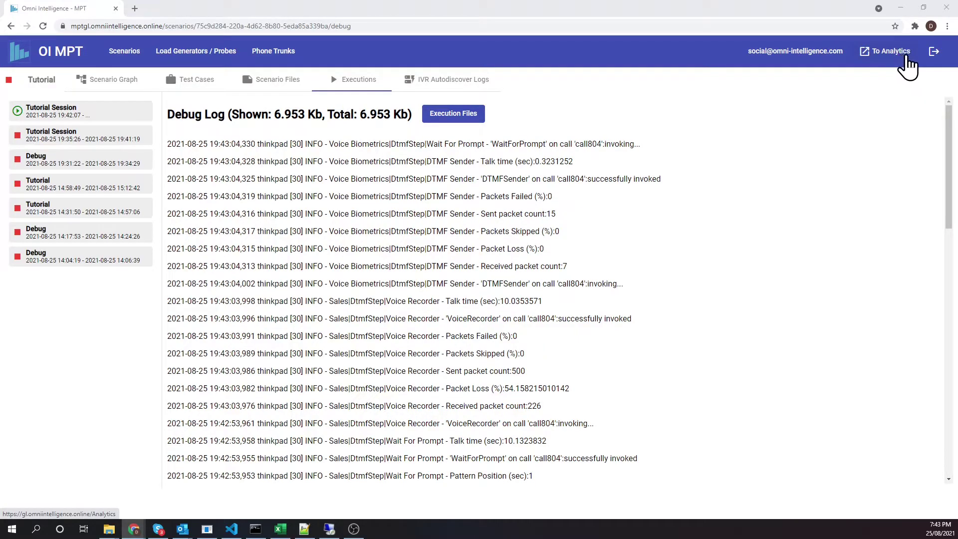
- In Analytics, add a dashboard row and drag its edge to create two panels
click(906, 56)
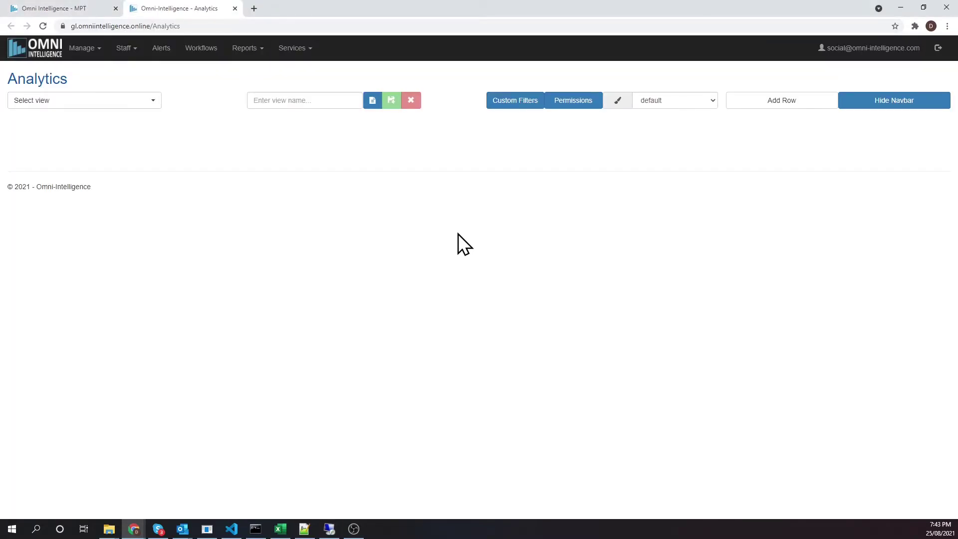
click(812, 106)
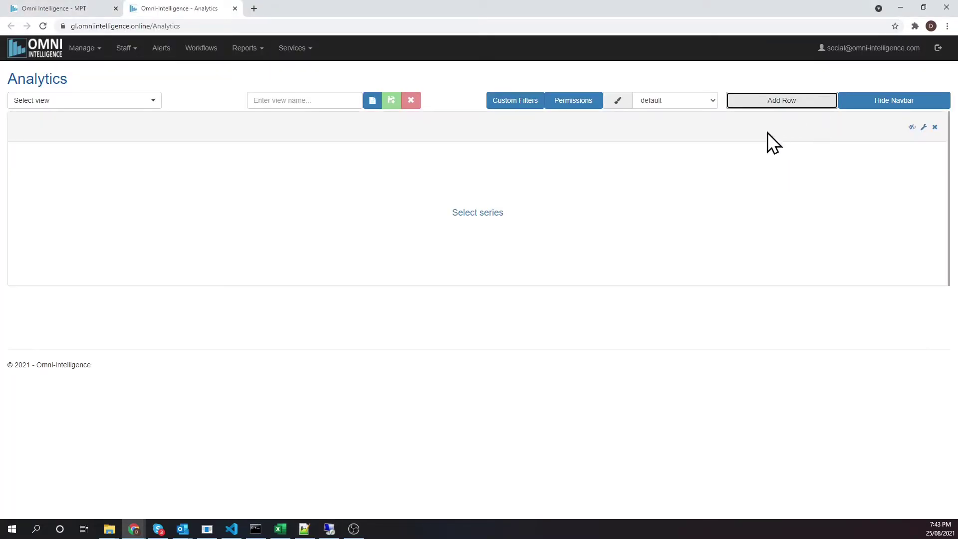
click(942, 204)
drag(879, 211, 231, 239)
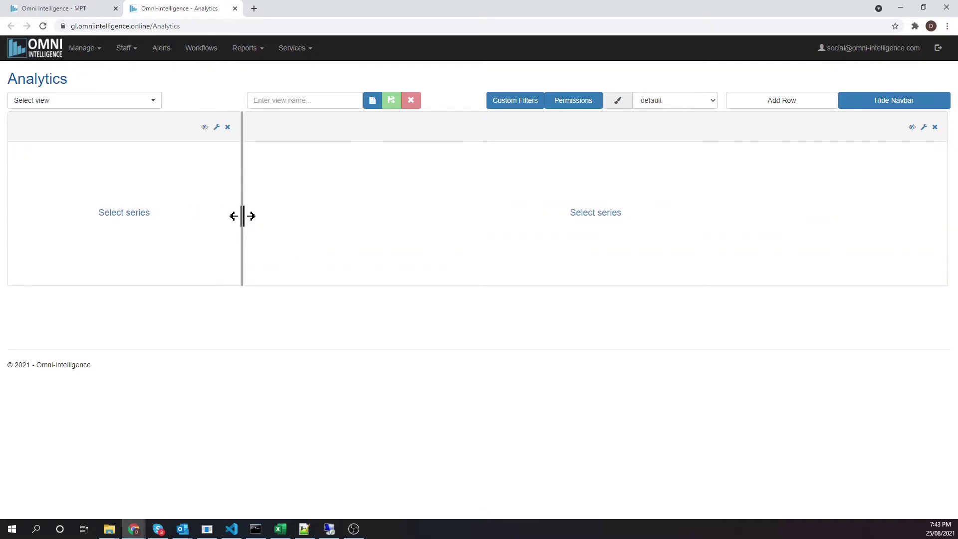
click(136, 214)
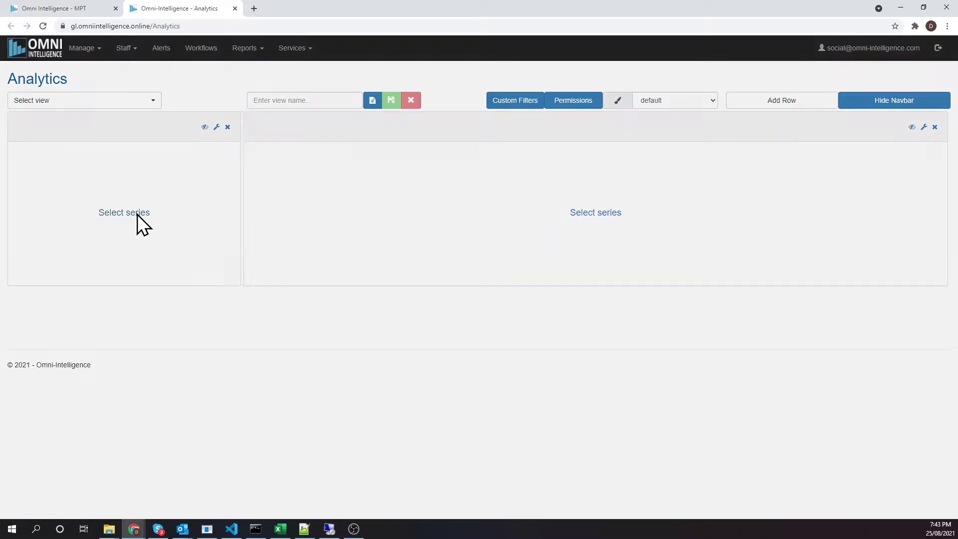
- Expand MPT System (Tutorials) > Reporting Service > Tutorial Session > Tutorial in the series tree
click(354, 200)
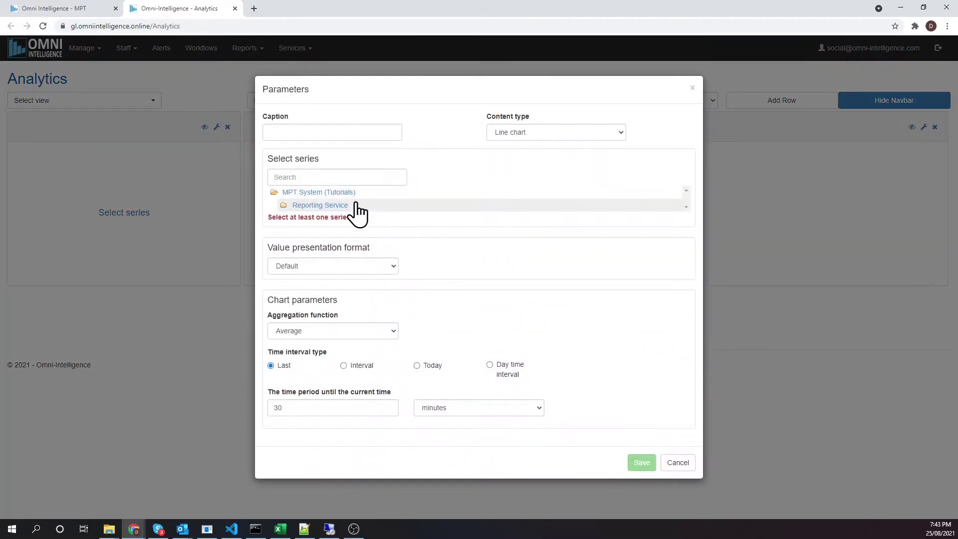
click(353, 207)
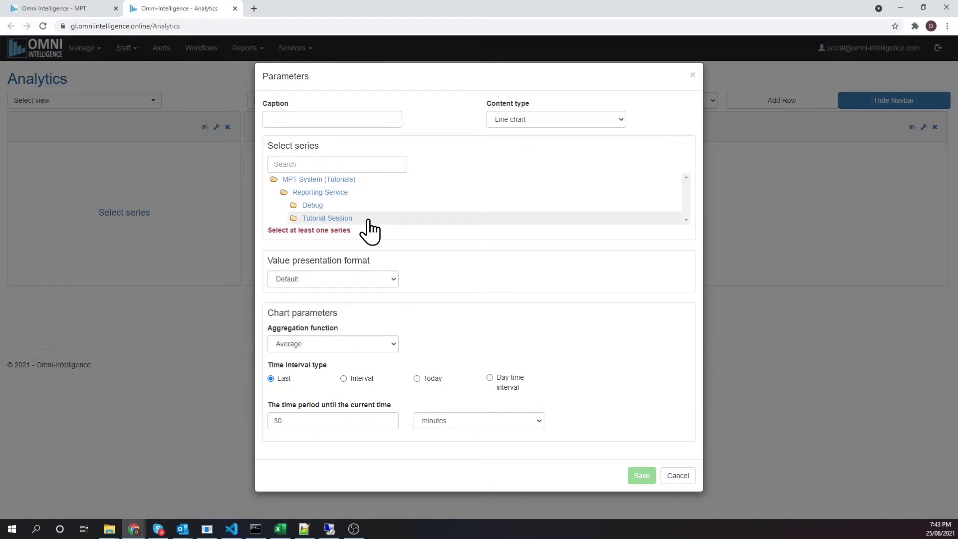
click(368, 220)
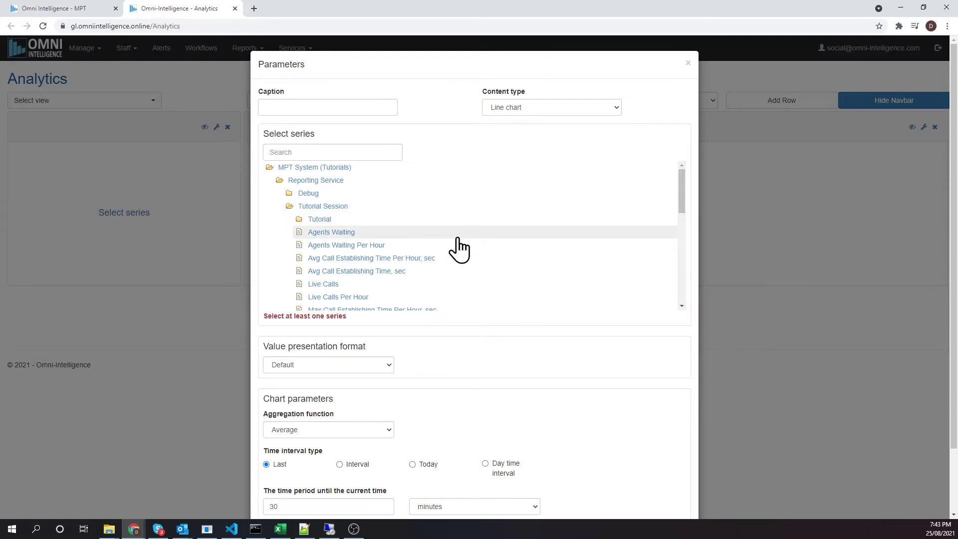
scroll(460, 248, down, 8)
scroll(459, 248, up, 8)
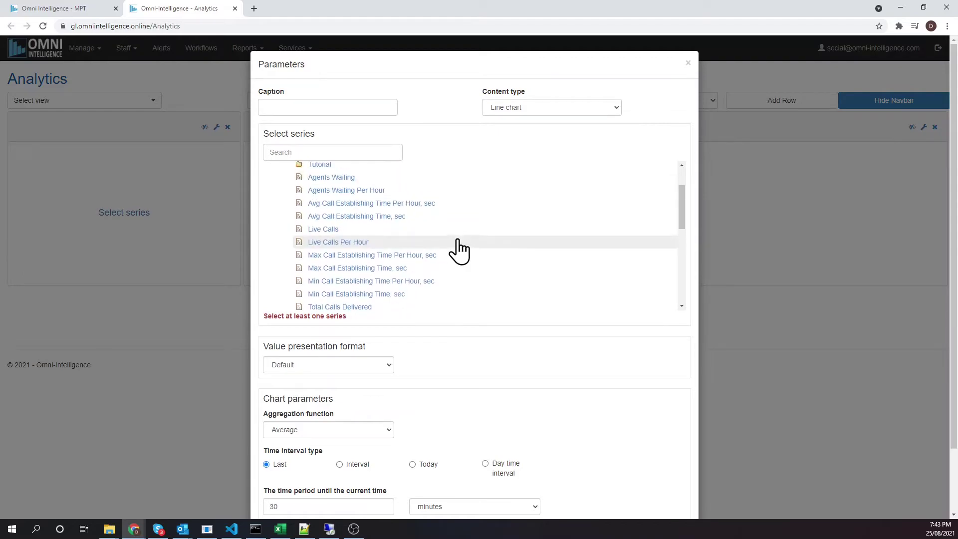
scroll(459, 250, up, 2)
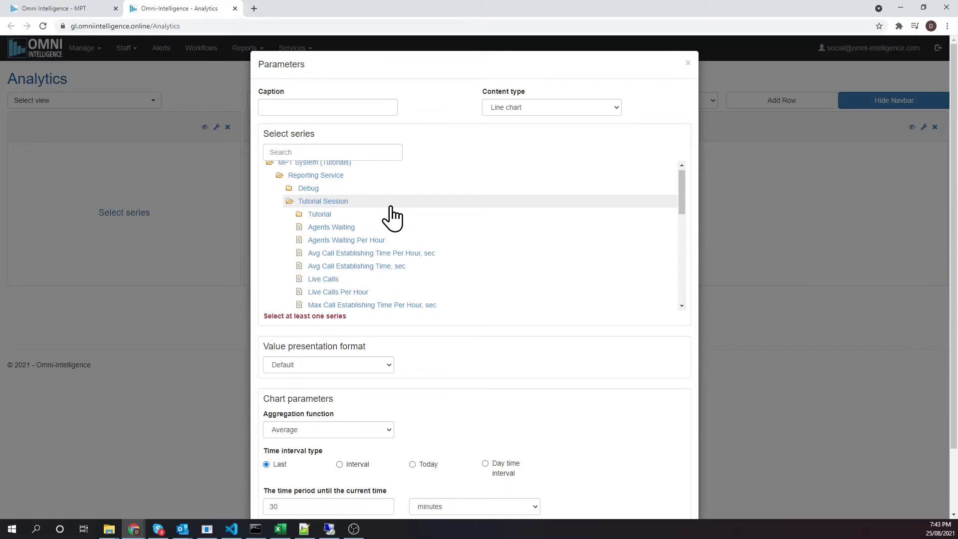
click(352, 216)
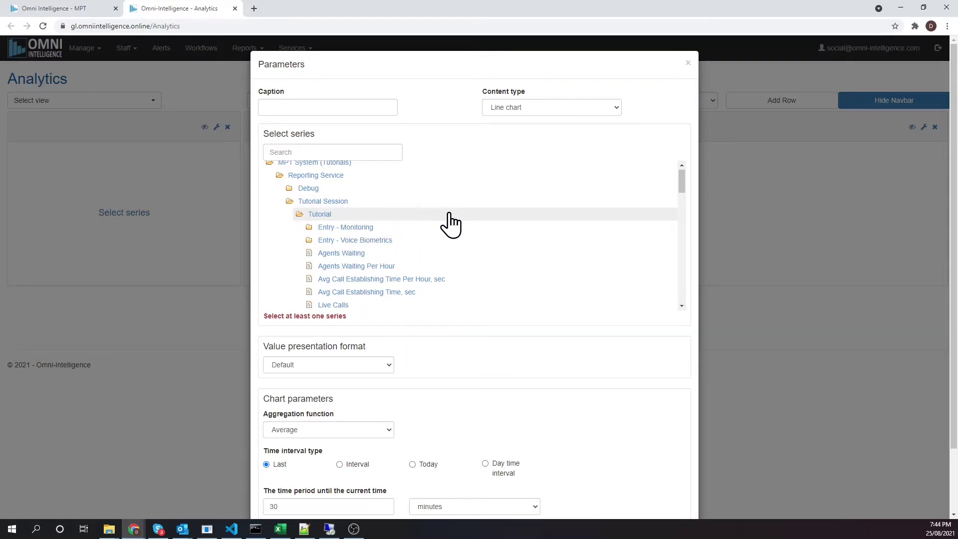
scroll(450, 223, down, 10)
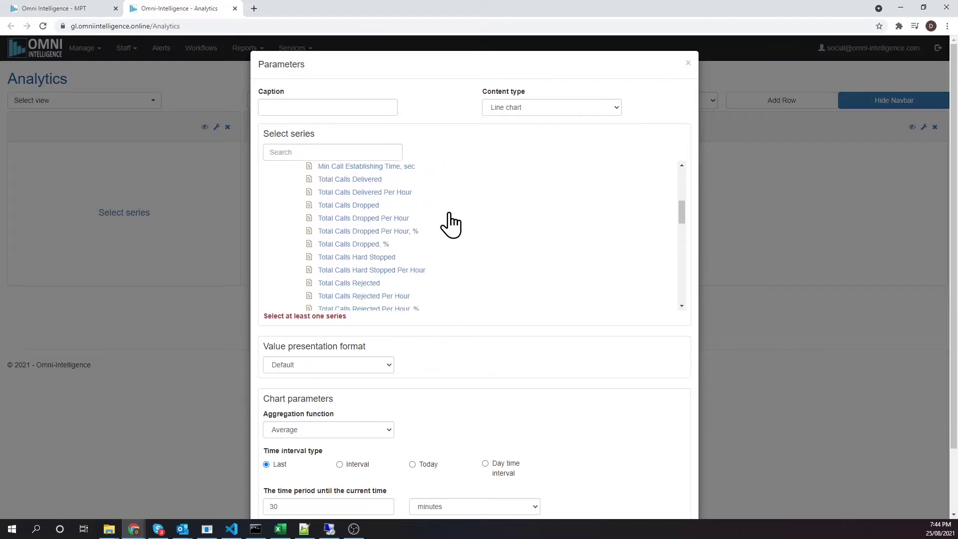
scroll(450, 223, up, 10)
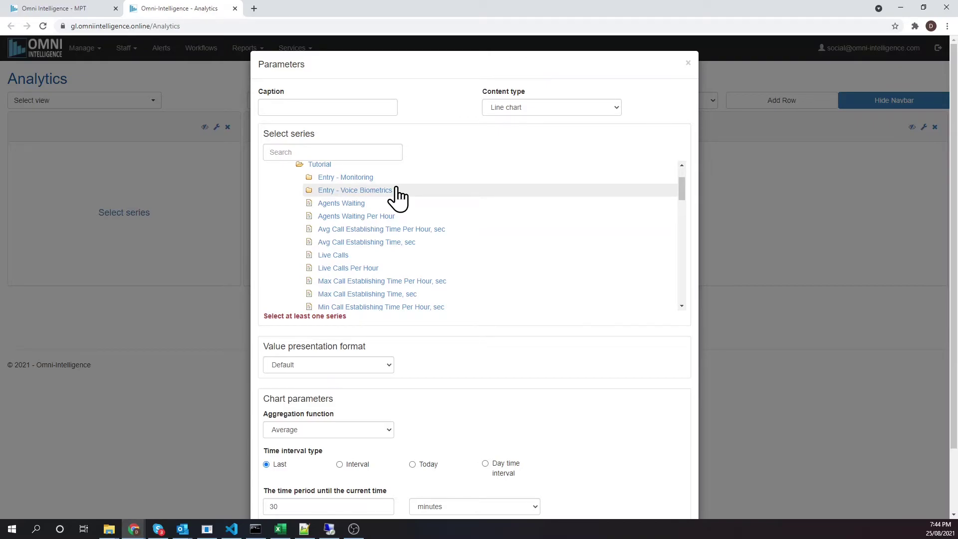
scroll(397, 190, up, 1)
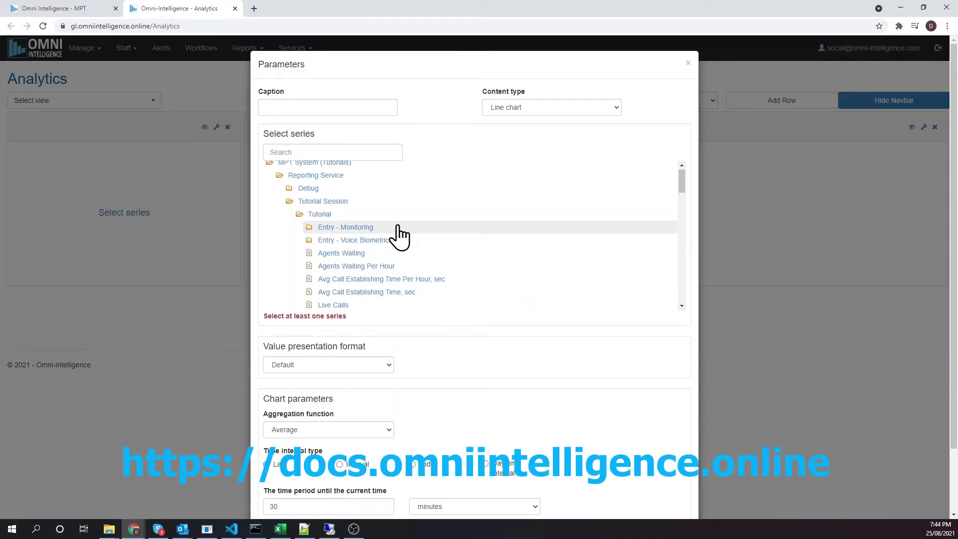
click(541, 112)
- Make the left panel a Single value widget of Tutorial's Live Calls series, captioned 'Live Calls'
click(530, 124)
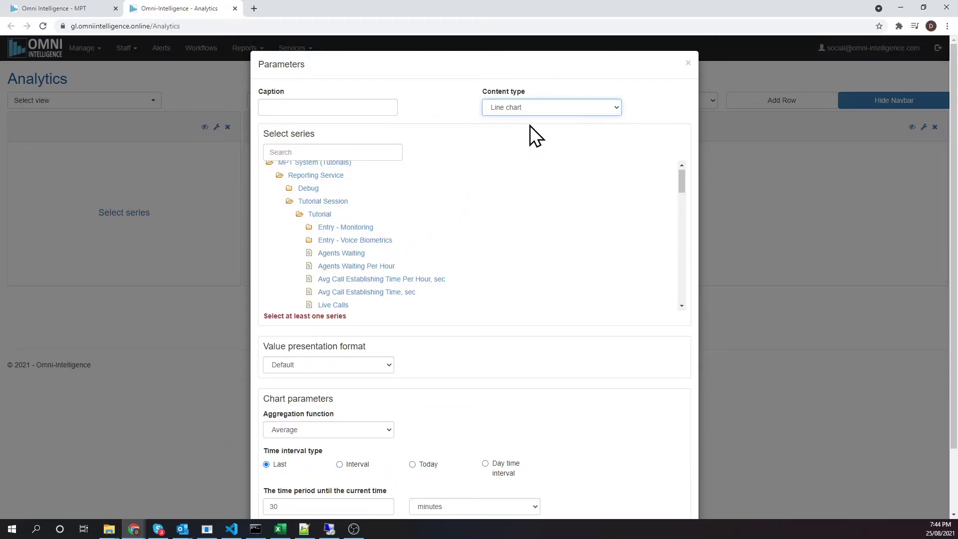
click(334, 220)
text(live calls)
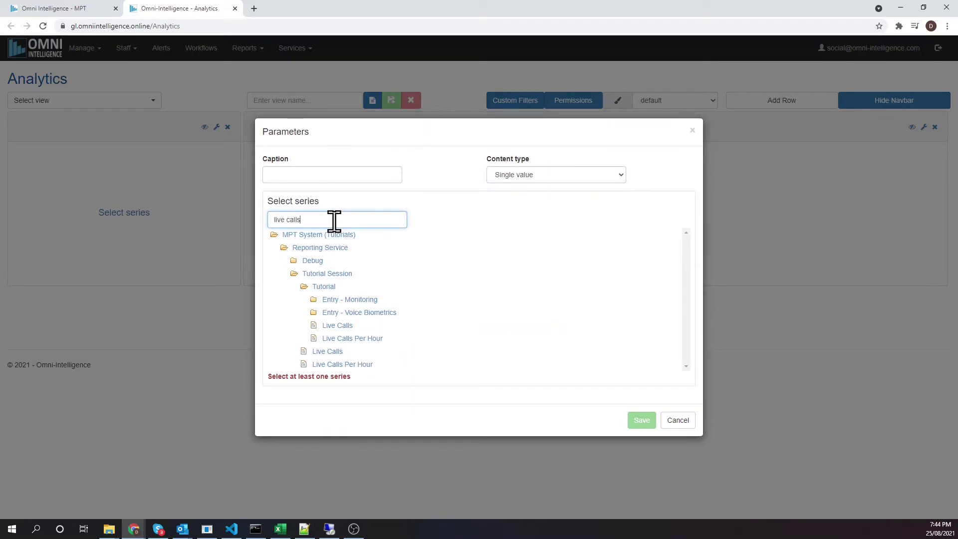
click(341, 325)
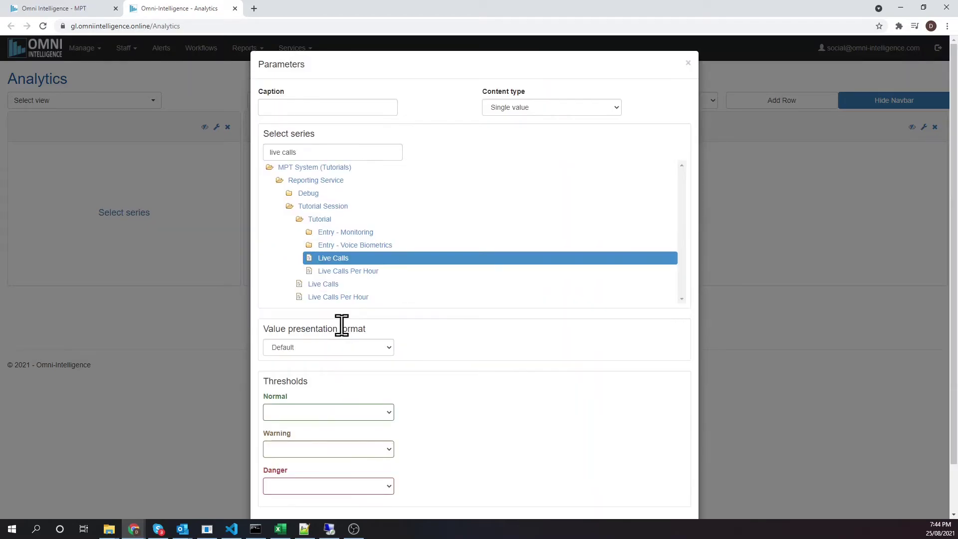
click(319, 111)
text(Live Calls)
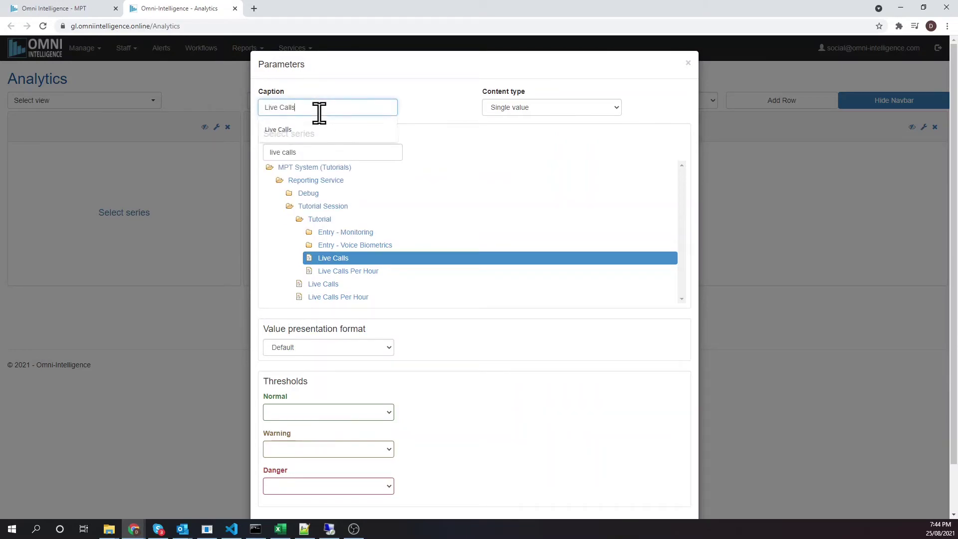
scroll(514, 319, down, 1)
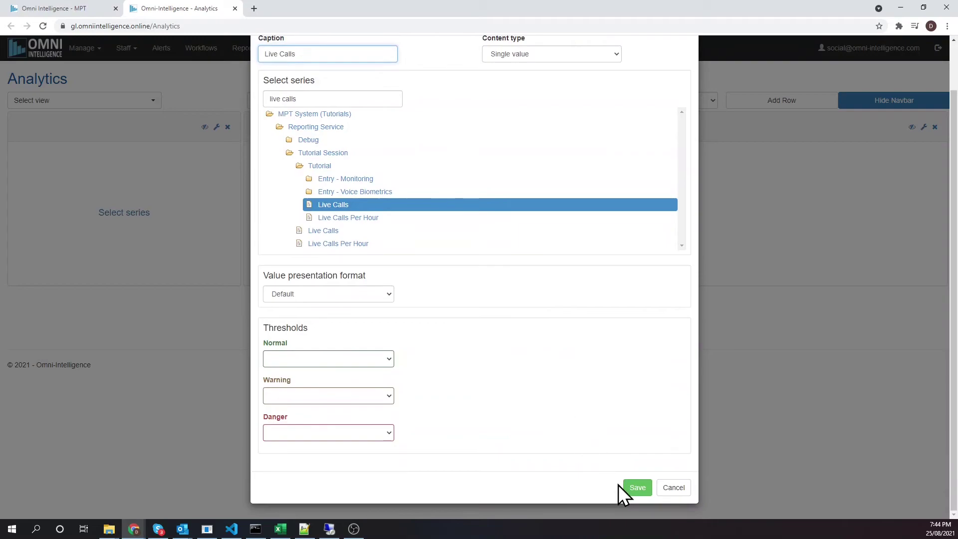
click(634, 489)
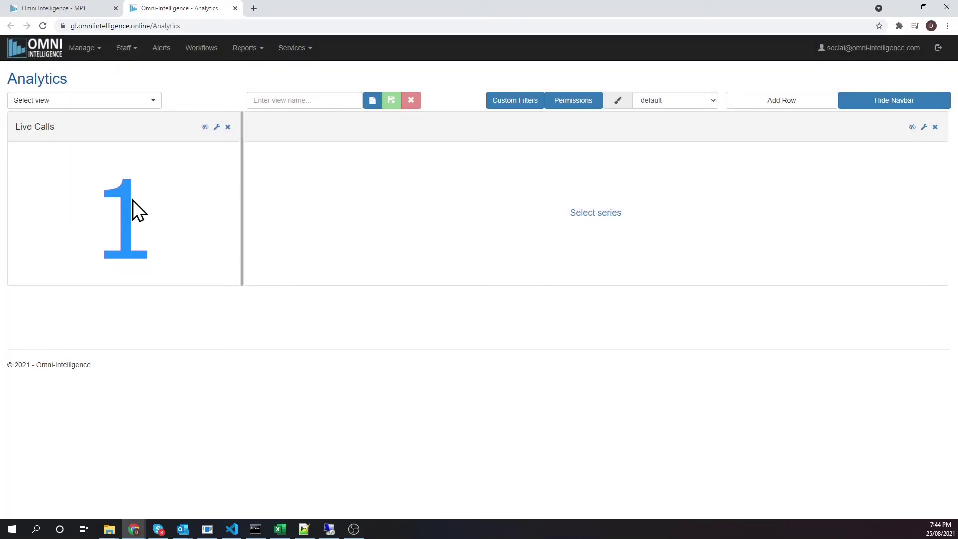
- Filter the panel's series list by 'quality' and expand the Tutorial and Entry - Monitoring folders
click(594, 215)
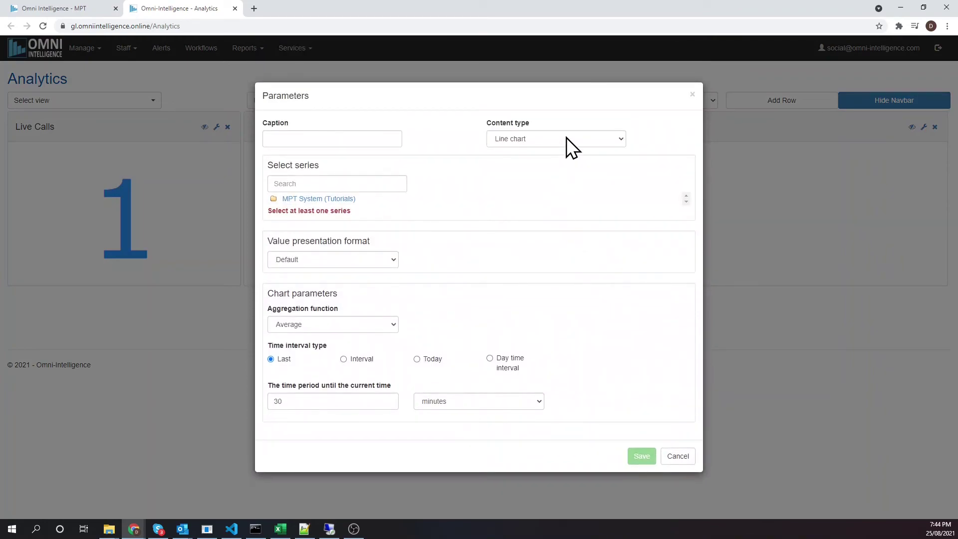
click(322, 199)
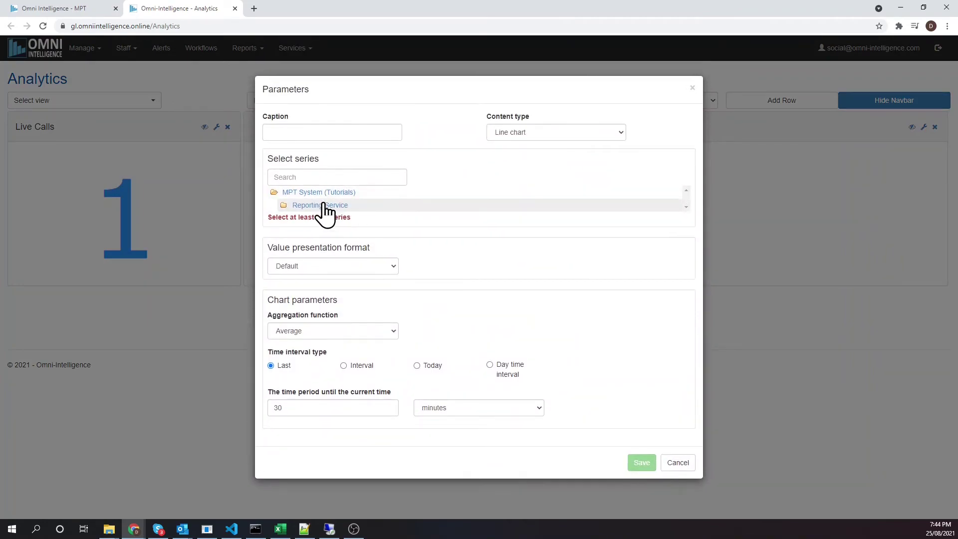
click(324, 212)
click(323, 218)
click(324, 151)
text(quality)
click(330, 225)
click(378, 221)
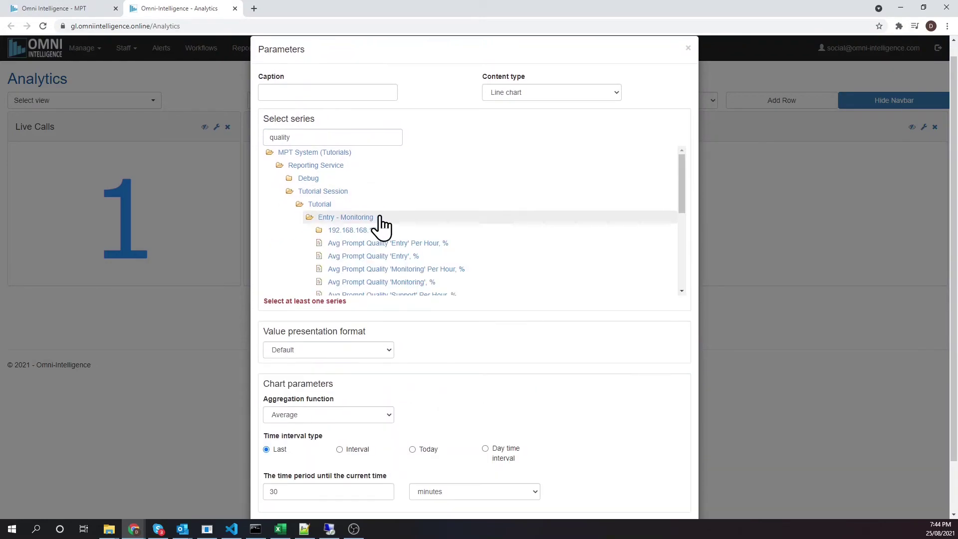
scroll(414, 239, down, 5)
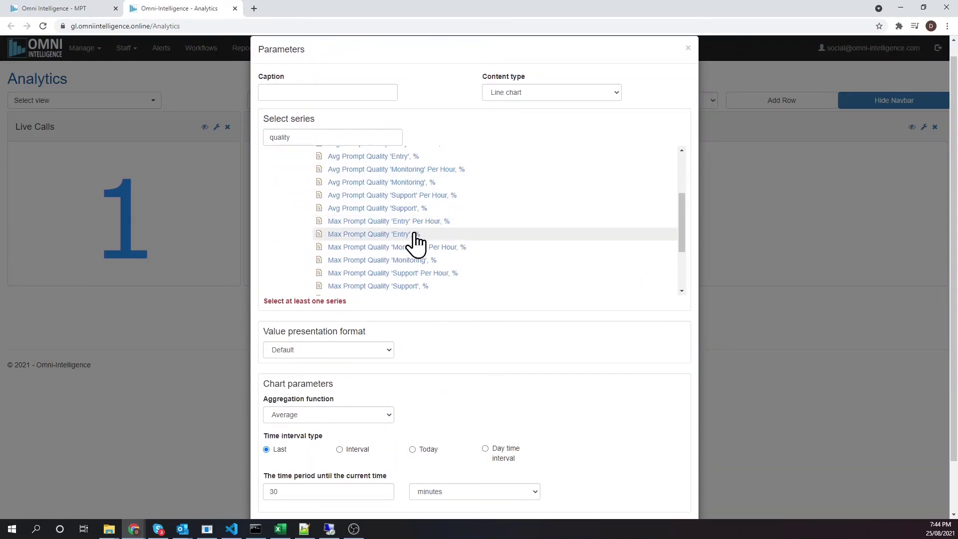
- Chart Max/Avg Prompt Quality for Entry, Monitoring, Sales and Voice Biometrics, then save
click(415, 235)
click(448, 184)
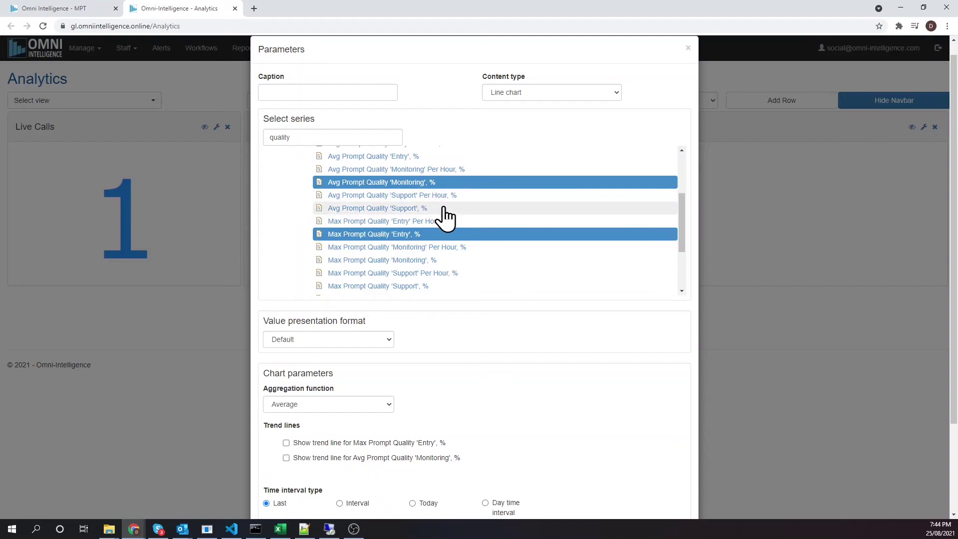
scroll(447, 234, down, 5)
click(346, 192)
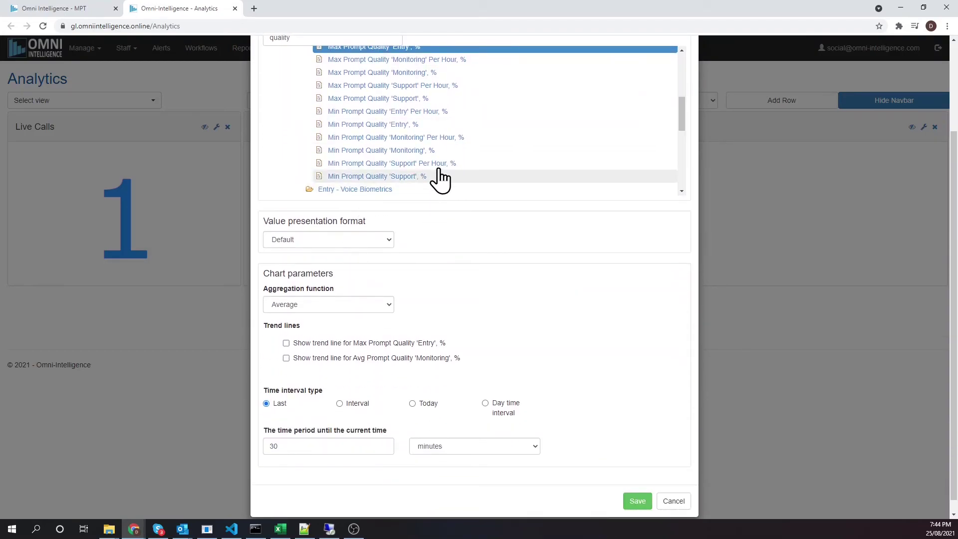
scroll(429, 179, down, 3)
click(427, 154)
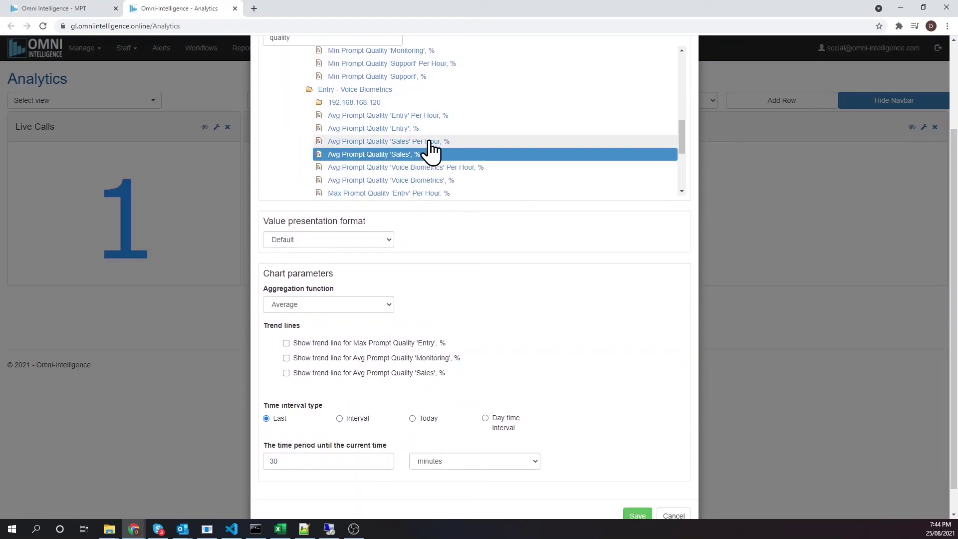
scroll(452, 168, down, 1)
click(446, 130)
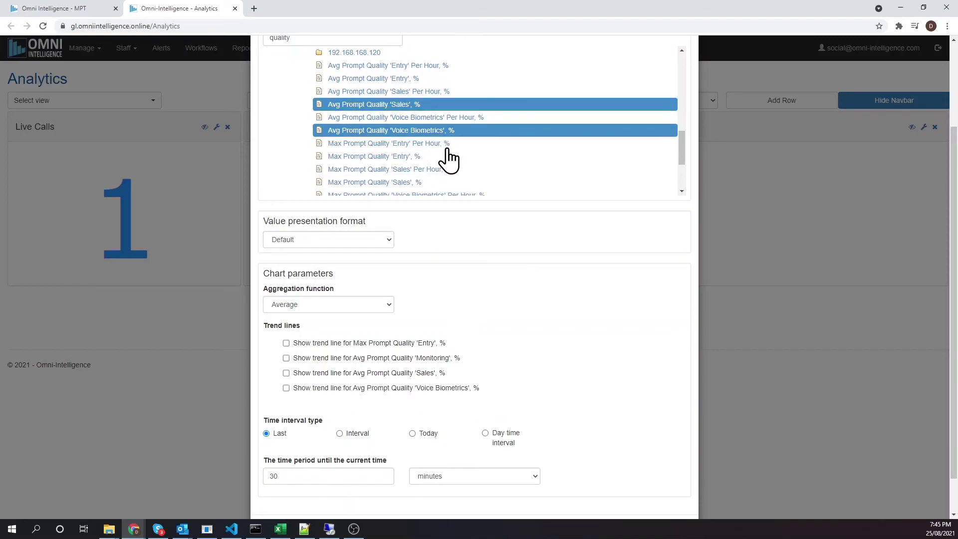
click(440, 182)
scroll(573, 327, down, 2)
click(638, 495)
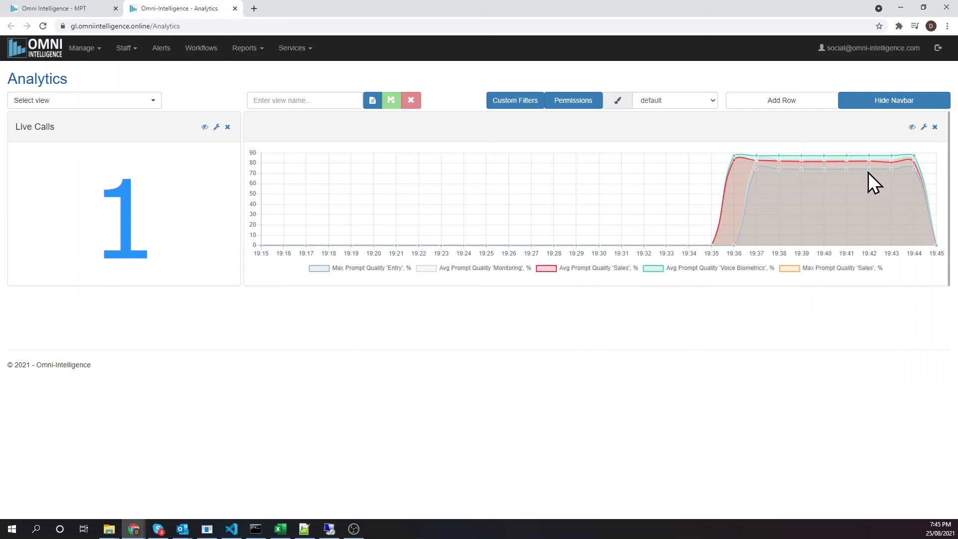
mouse_move(869, 172)
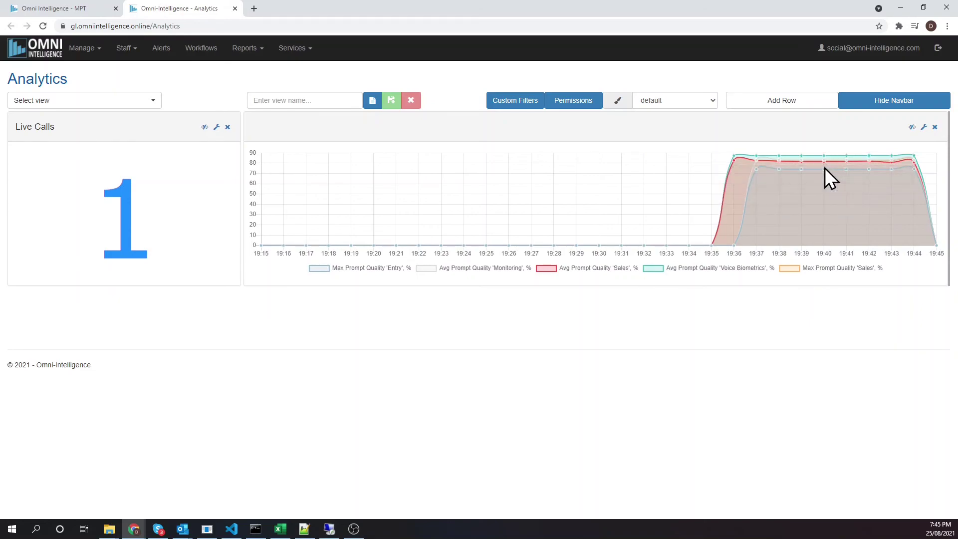